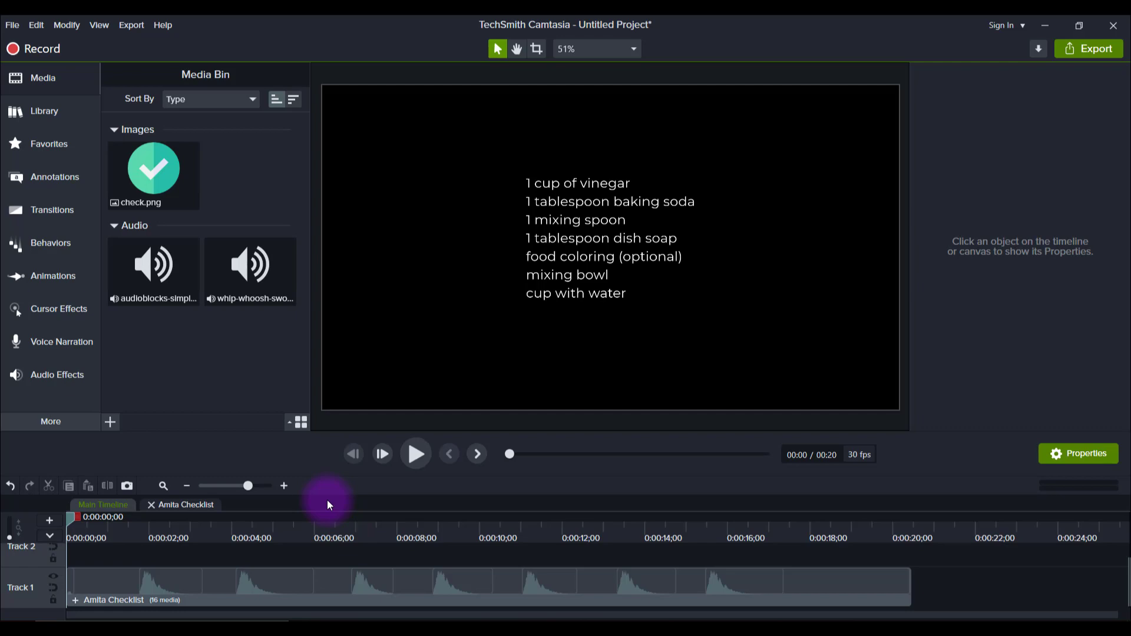
Play the finished checklist animation to about 17 seconds and inspect the details of the audioblocks alert sound in the media bin
{"action": "left_click", "coordinate": [415, 454]}
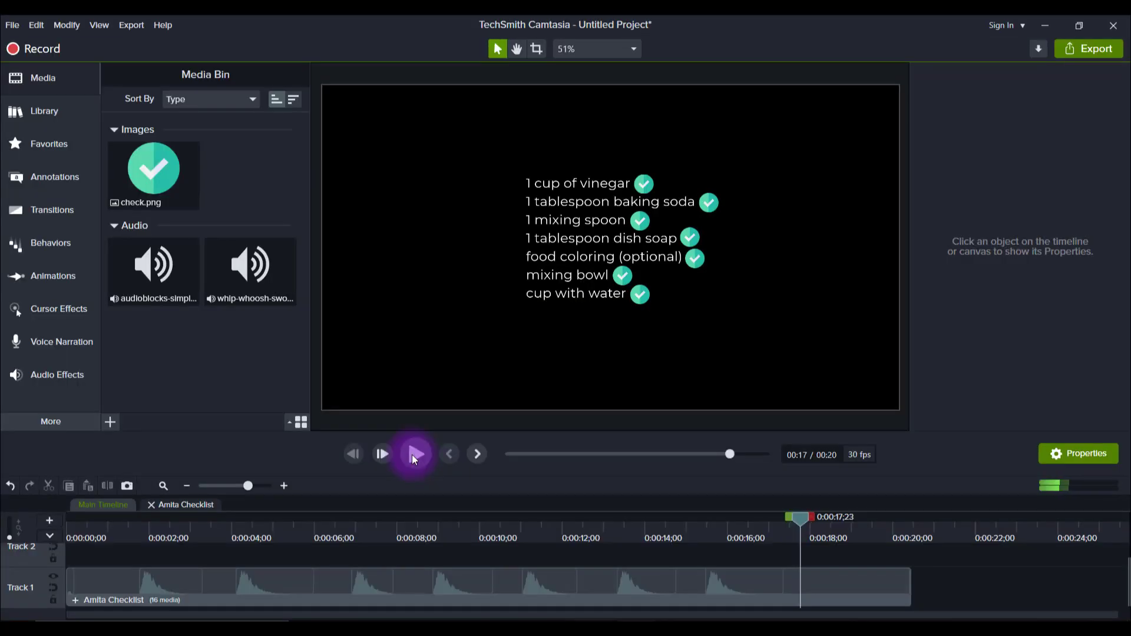
{"action": "left_click", "coordinate": [305, 620]}
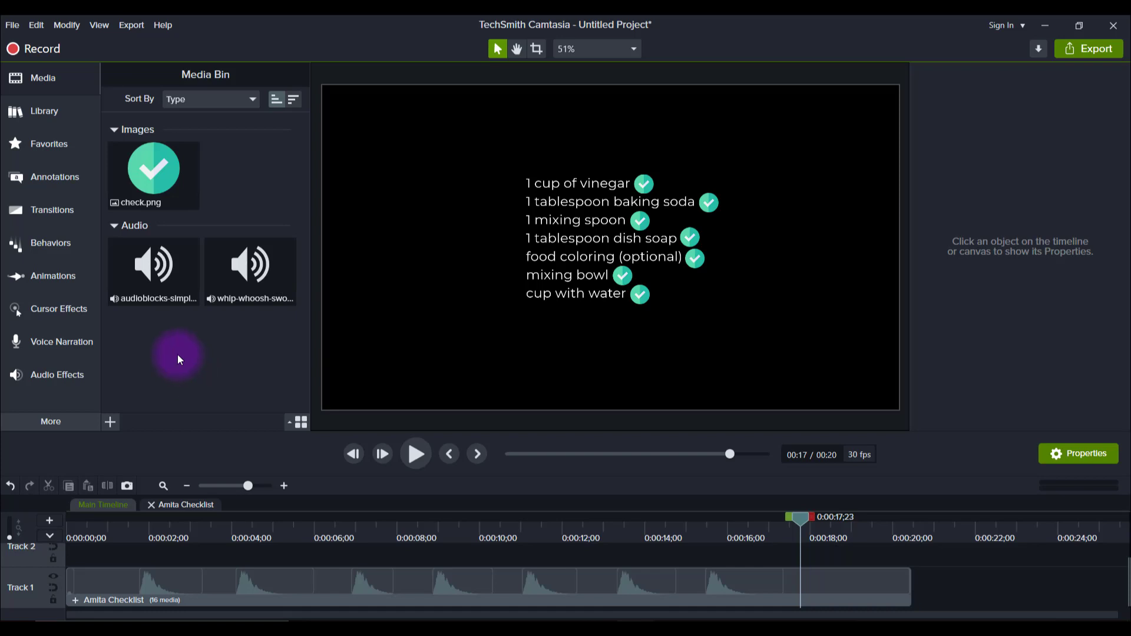
{"action": "left_click", "coordinate": [149, 258]}
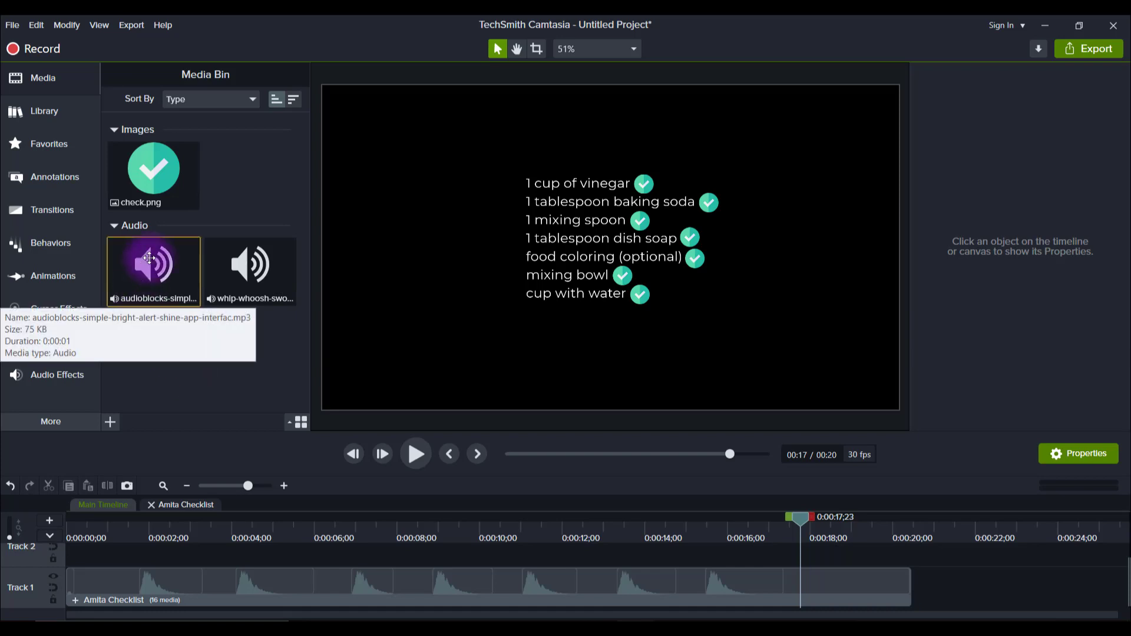
{"action": "left_click", "coordinate": [191, 376]}
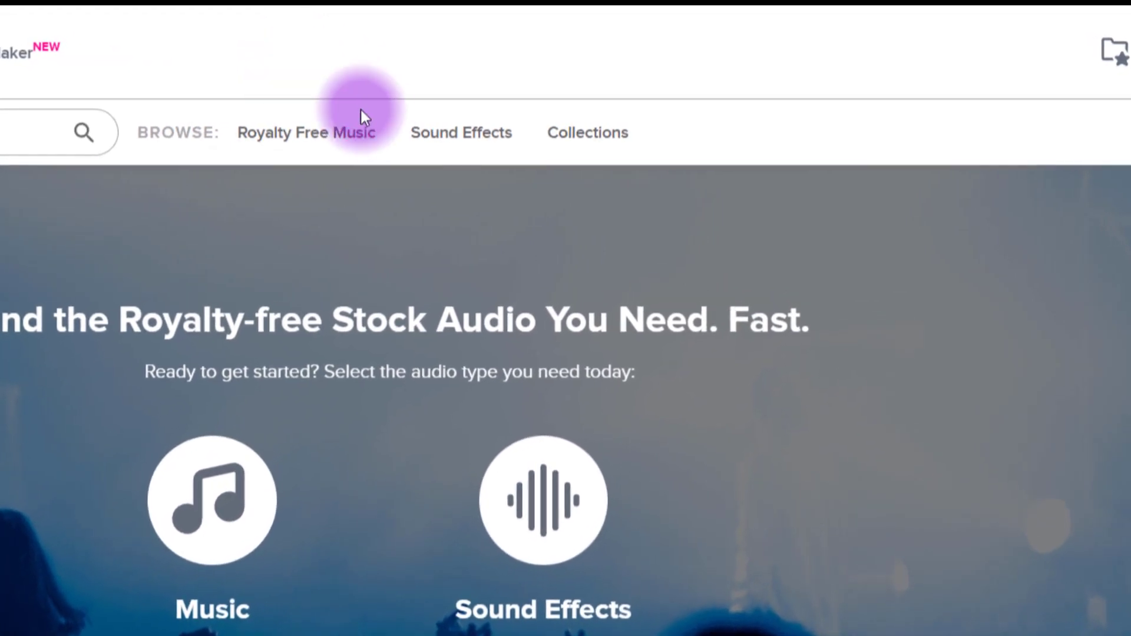
Switch to the browser and look over the Storyblocks audio page and the green circular check icon among Flaticon's check mark icons
{"action": "mouse_move", "coordinate": [434, 135]}
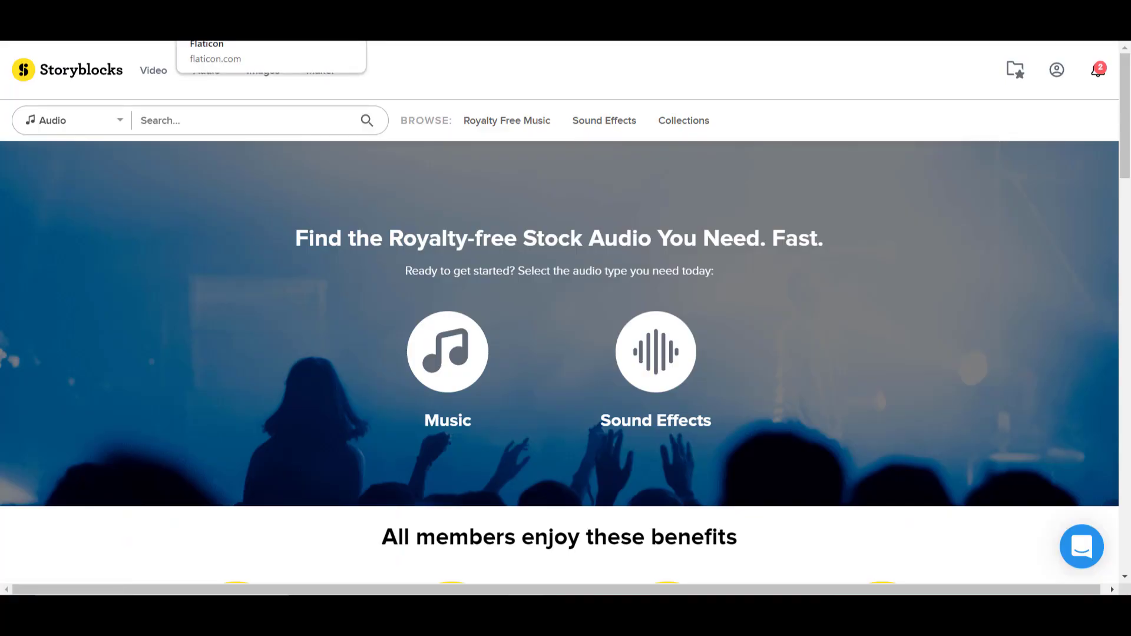
{"action": "left_click", "coordinate": [212, 30]}
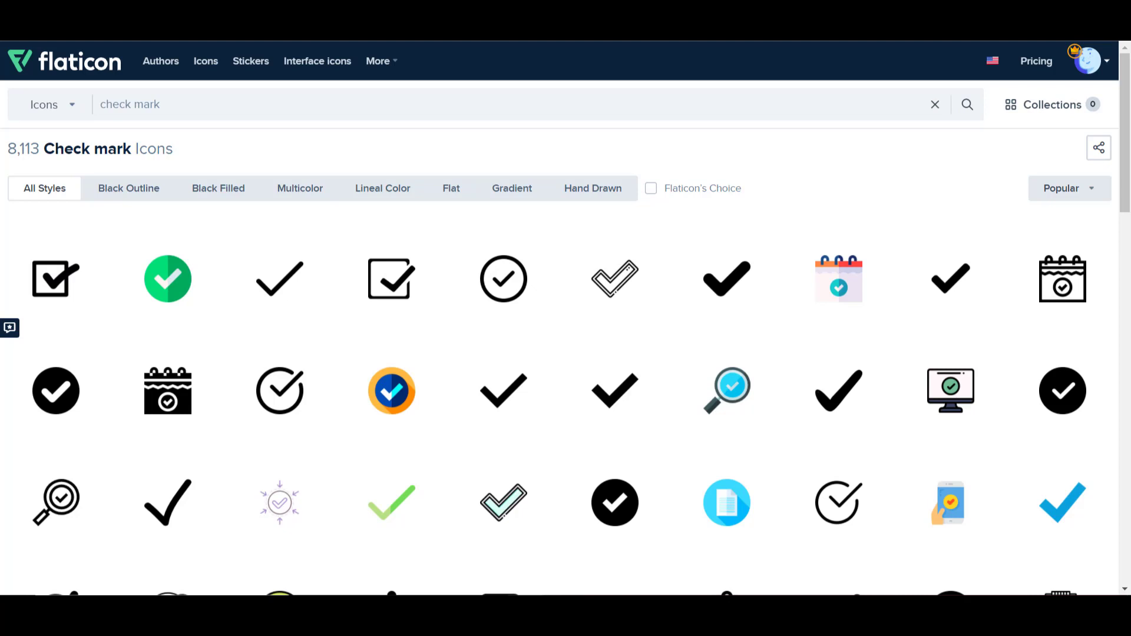
{"action": "left_click", "coordinate": [168, 278]}
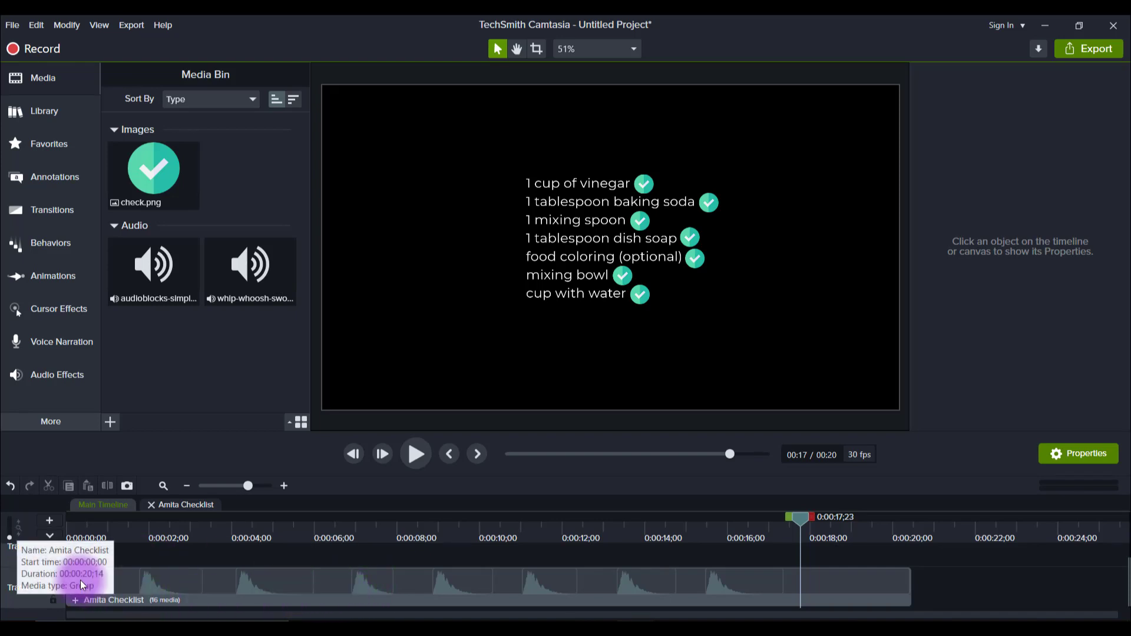
Open the Amita Checklist group in Camtasia and examine its text callout on Track 1 and the check image on Track 2
{"action": "double_click", "coordinate": [73, 600]}
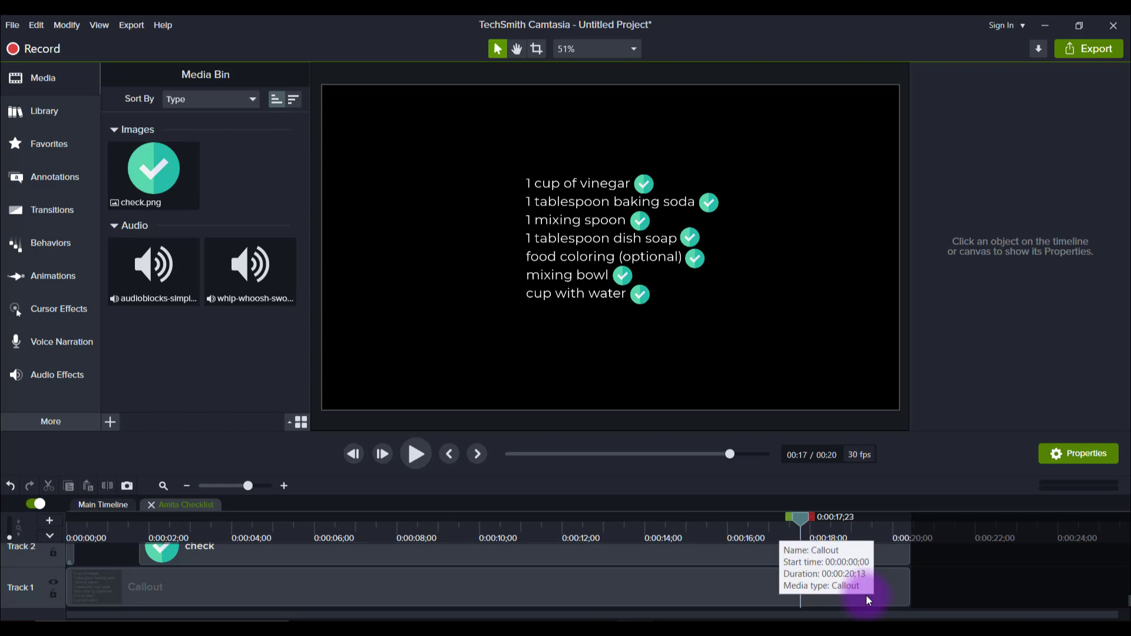
{"action": "left_click", "coordinate": [174, 581]}
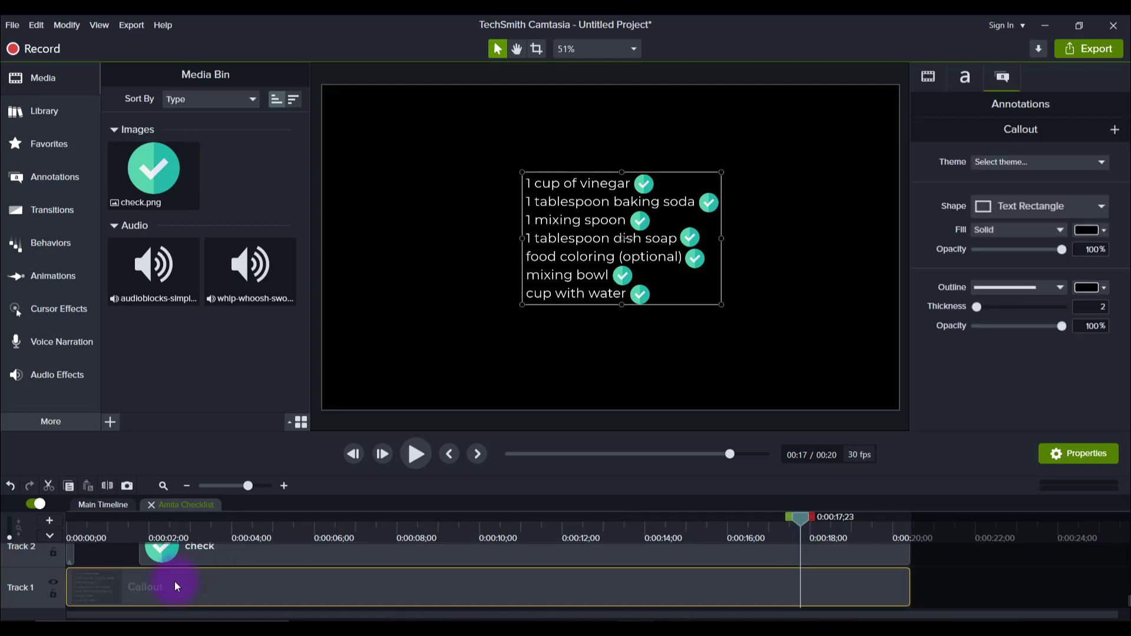
{"action": "scroll", "coordinate": [231, 592], "scroll_direction": "up", "scroll_amount": 1}
{"action": "scroll", "coordinate": [231, 592], "scroll_direction": "up", "scroll_amount": 4}
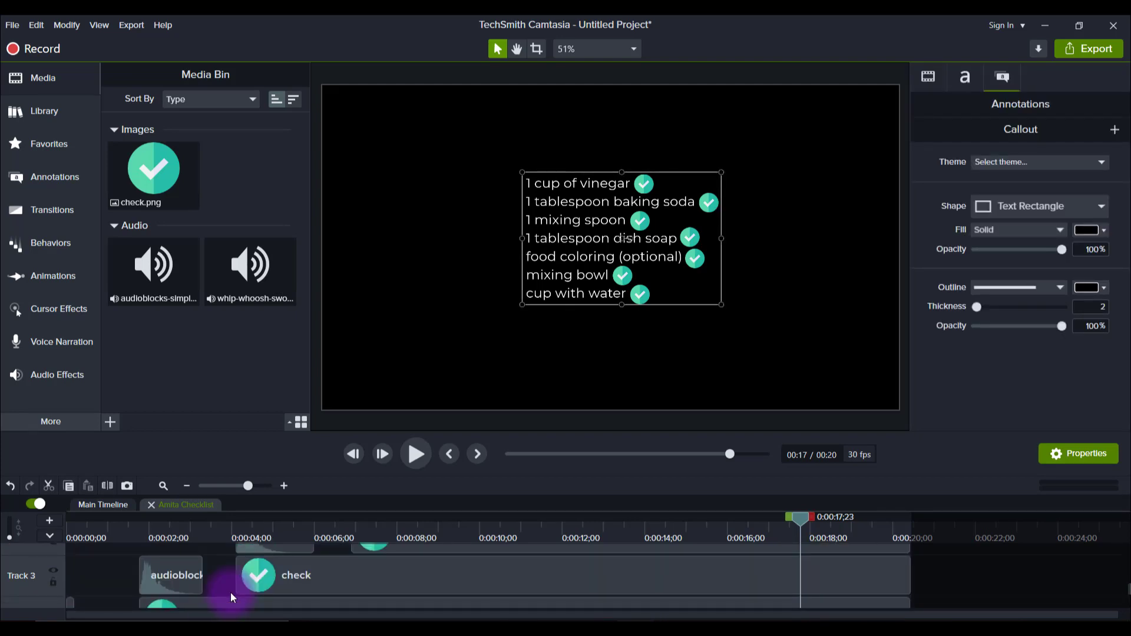
{"action": "scroll", "coordinate": [229, 593], "scroll_direction": "down", "scroll_amount": 5}
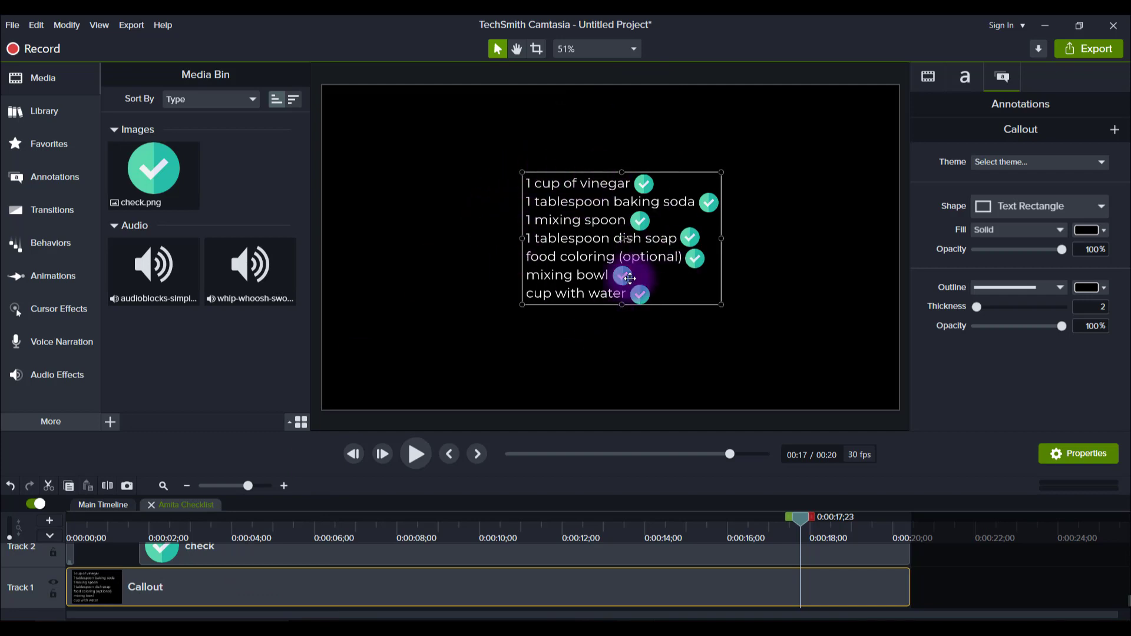
{"action": "left_click", "coordinate": [426, 553]}
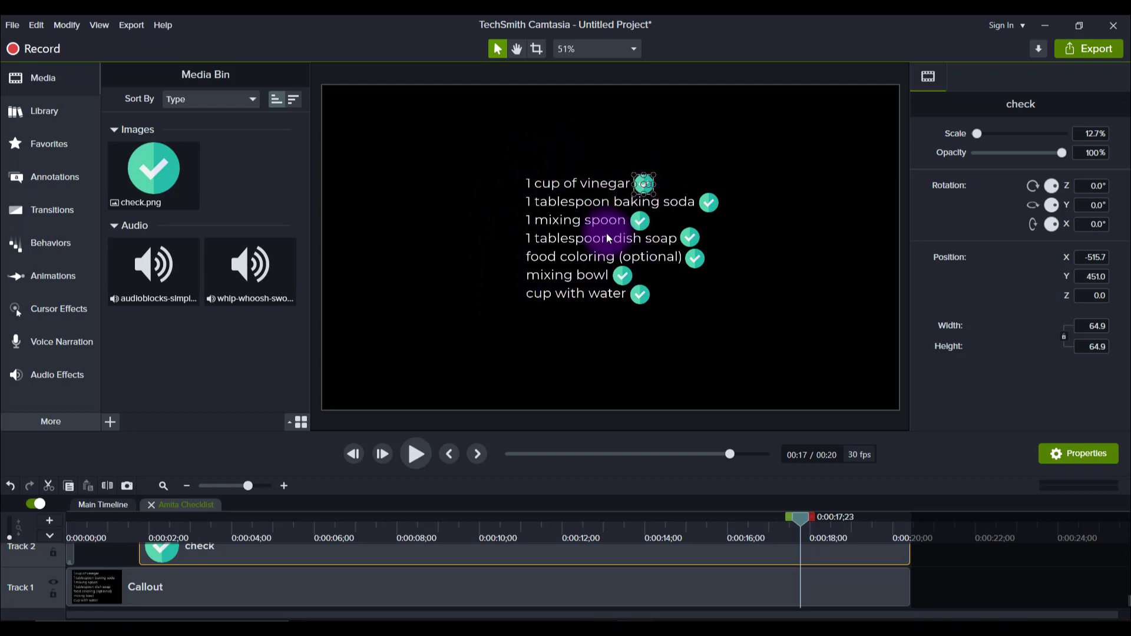
{"action": "left_click", "coordinate": [449, 588]}
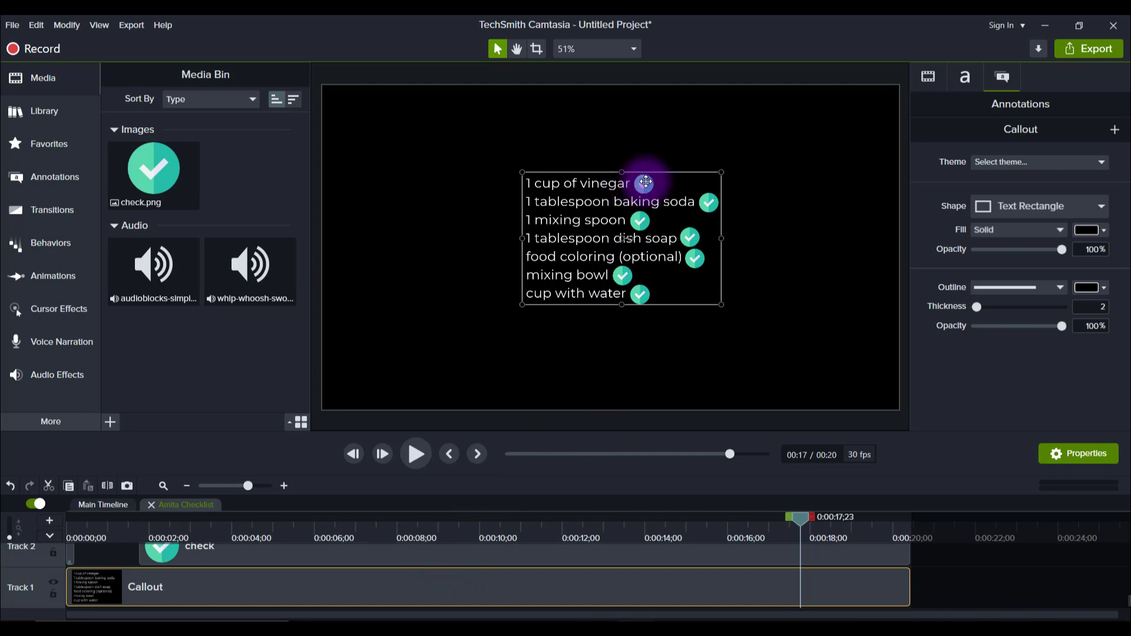
Examine the audio clip on Track 3 and the check images for the vinegar and baking soda lines
{"action": "scroll", "coordinate": [277, 562], "scroll_direction": "up", "scroll_amount": 2}
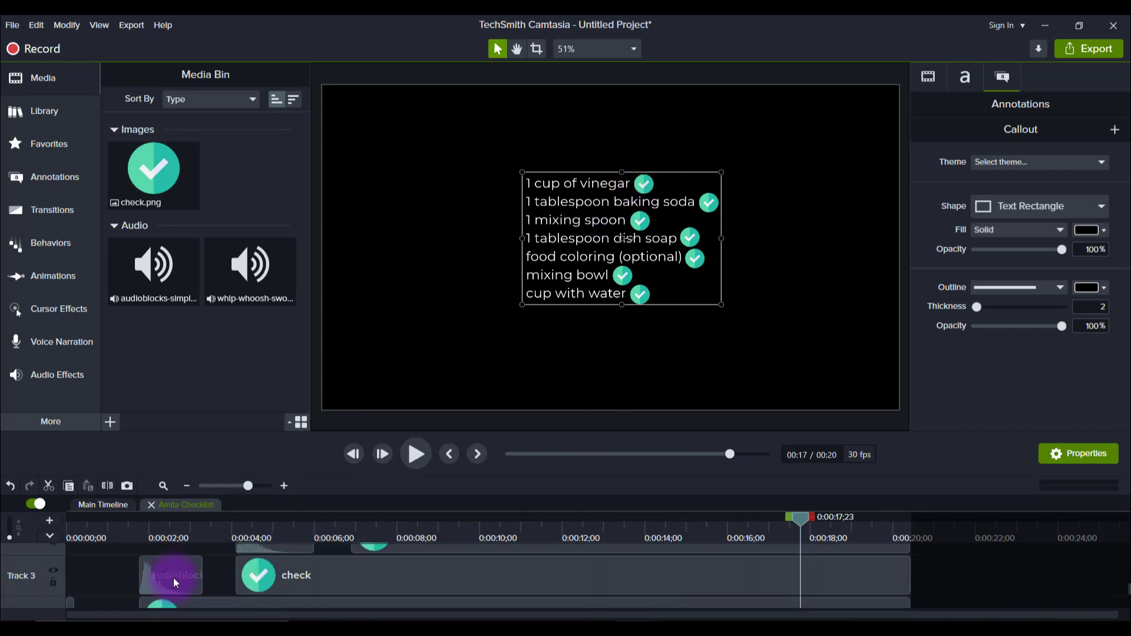
{"action": "scroll", "coordinate": [235, 573], "scroll_direction": "down", "scroll_amount": 2}
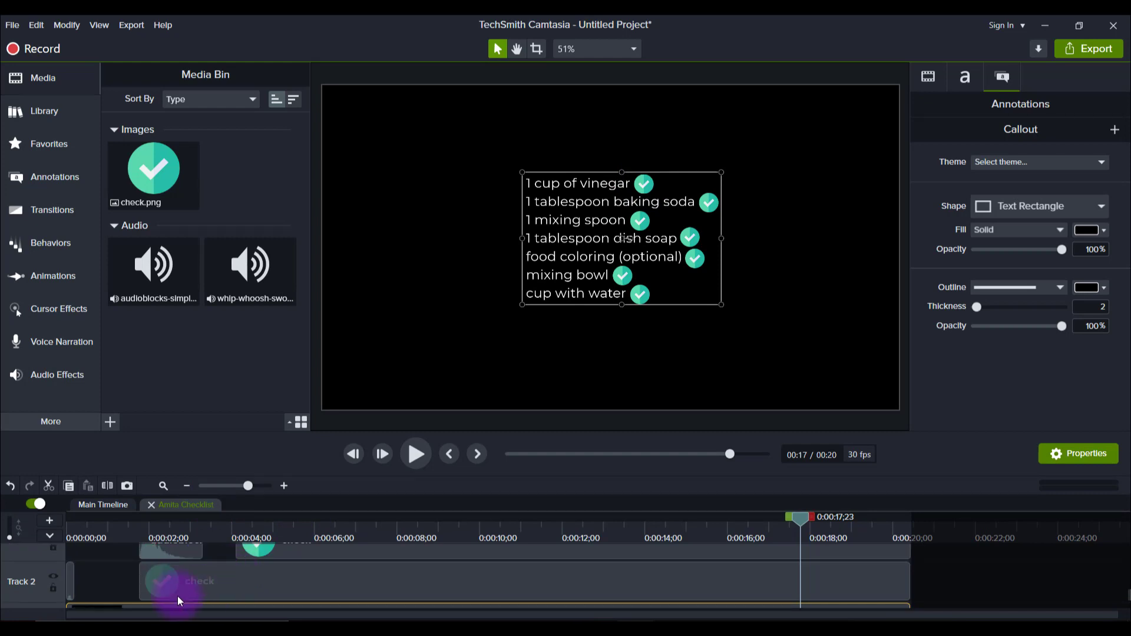
{"action": "left_click", "coordinate": [182, 588]}
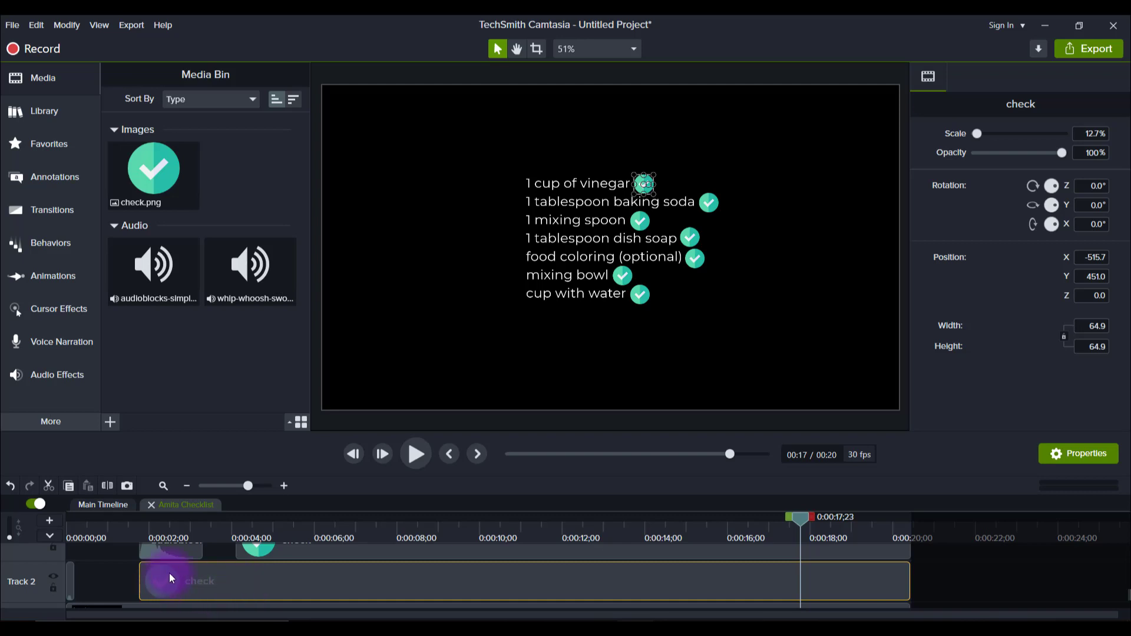
{"action": "mouse_move", "coordinate": [172, 591]}
{"action": "scroll", "coordinate": [177, 583], "scroll_direction": "up", "scroll_amount": 2}
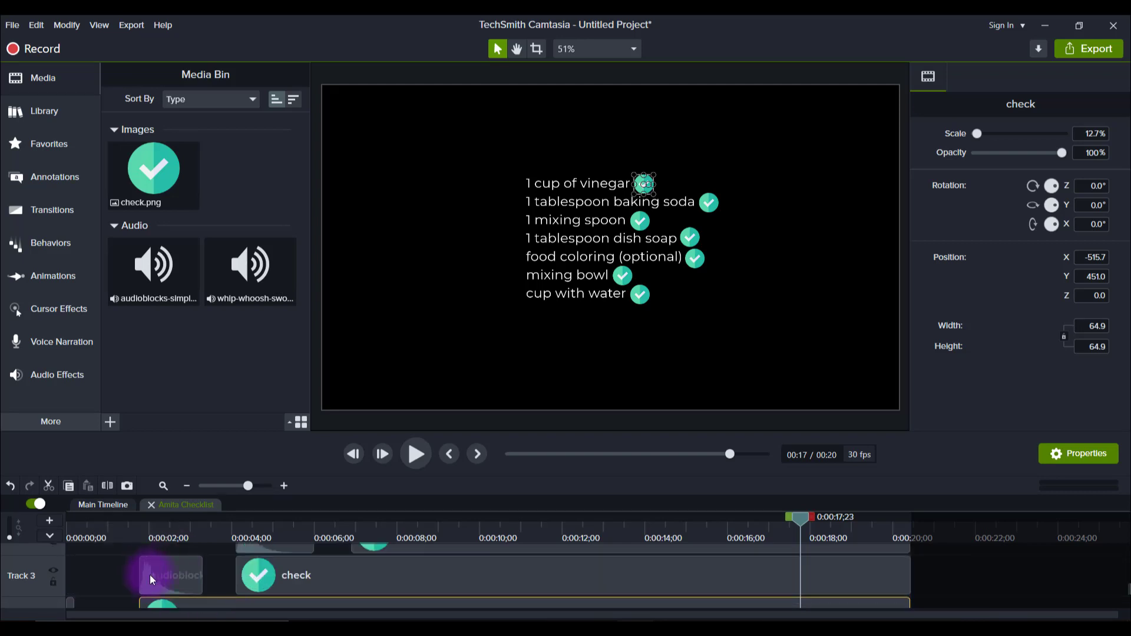
{"action": "left_click", "coordinate": [297, 576]}
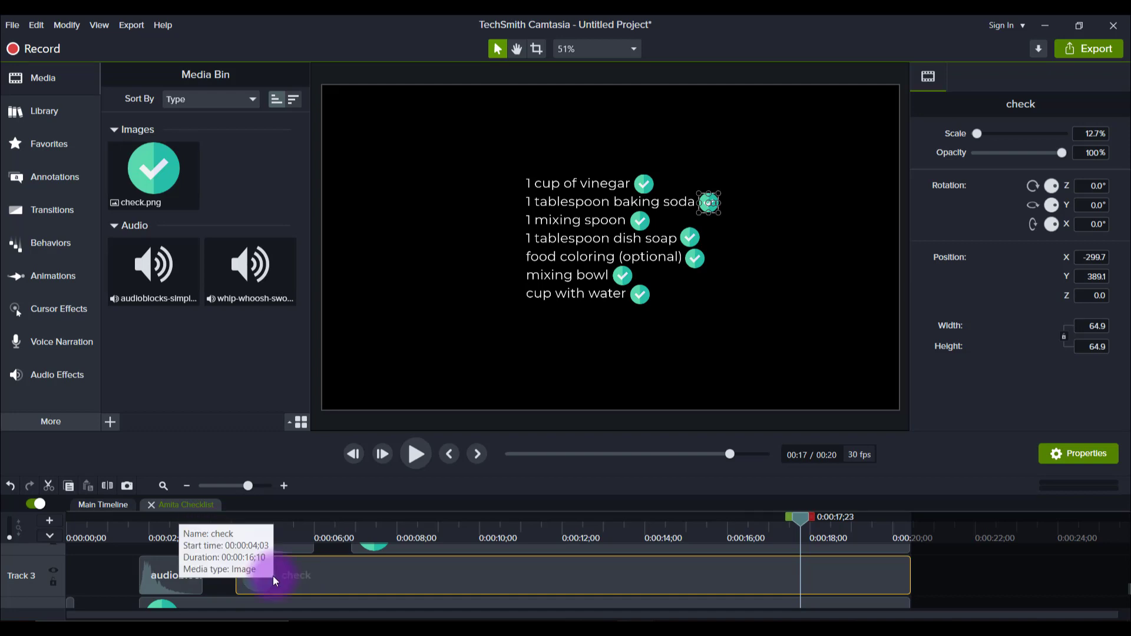
Examine the check images for the mixing spoon and cup with water lines and how they are staggered across the tracks
{"action": "scroll", "coordinate": [284, 579], "scroll_direction": "up", "scroll_amount": 1}
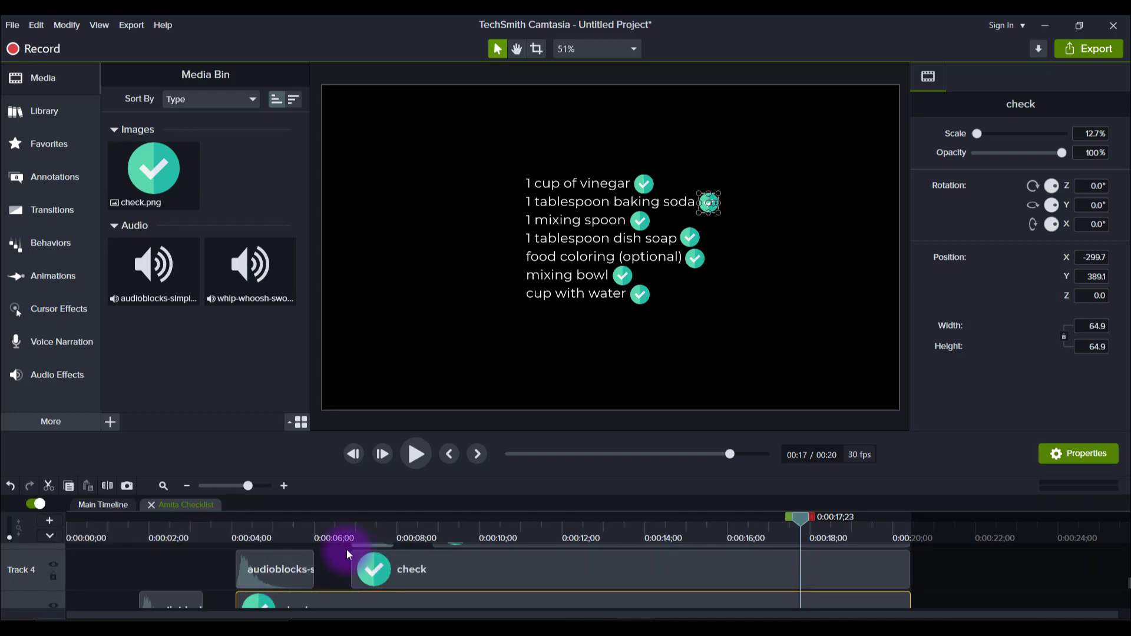
{"action": "left_click", "coordinate": [374, 566]}
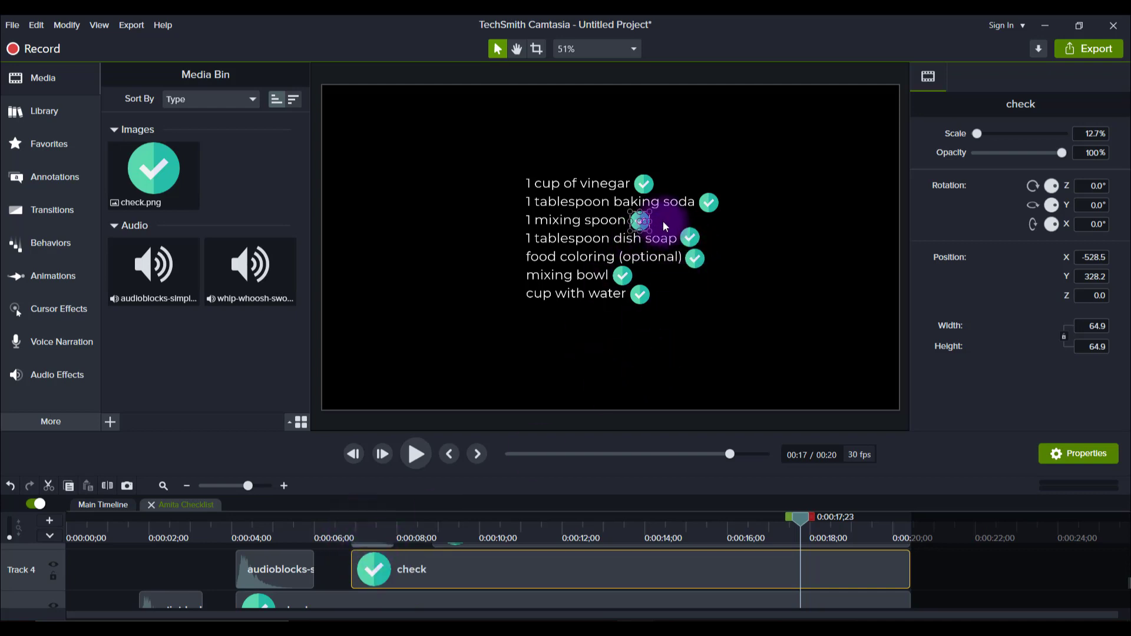
{"action": "scroll", "coordinate": [620, 567], "scroll_direction": "up", "scroll_amount": 5}
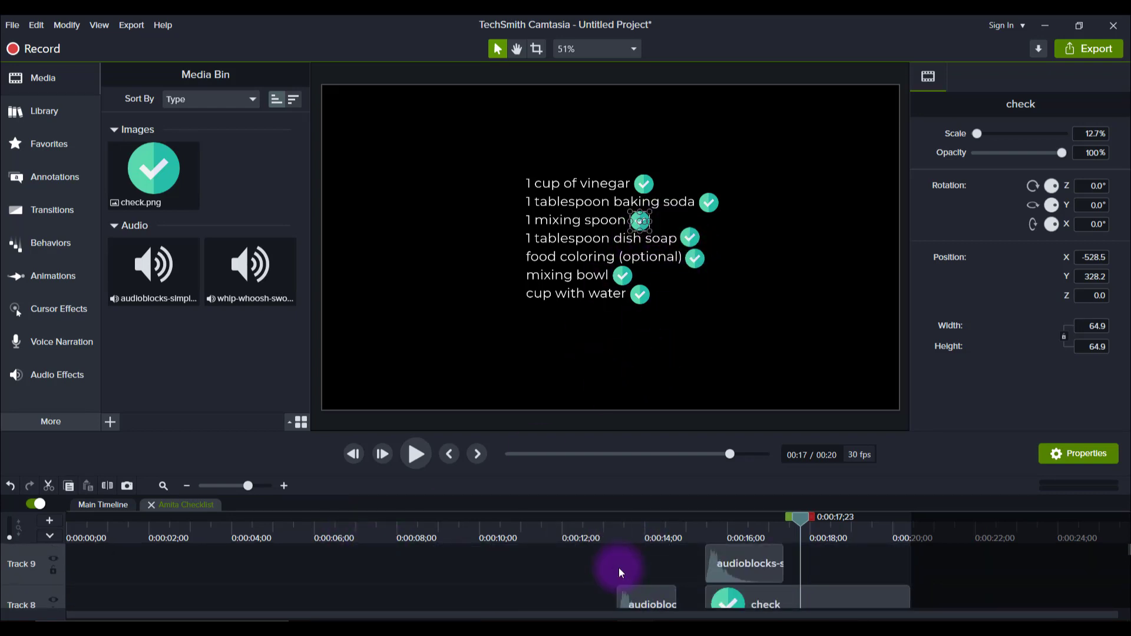
{"action": "left_click", "coordinate": [734, 588]}
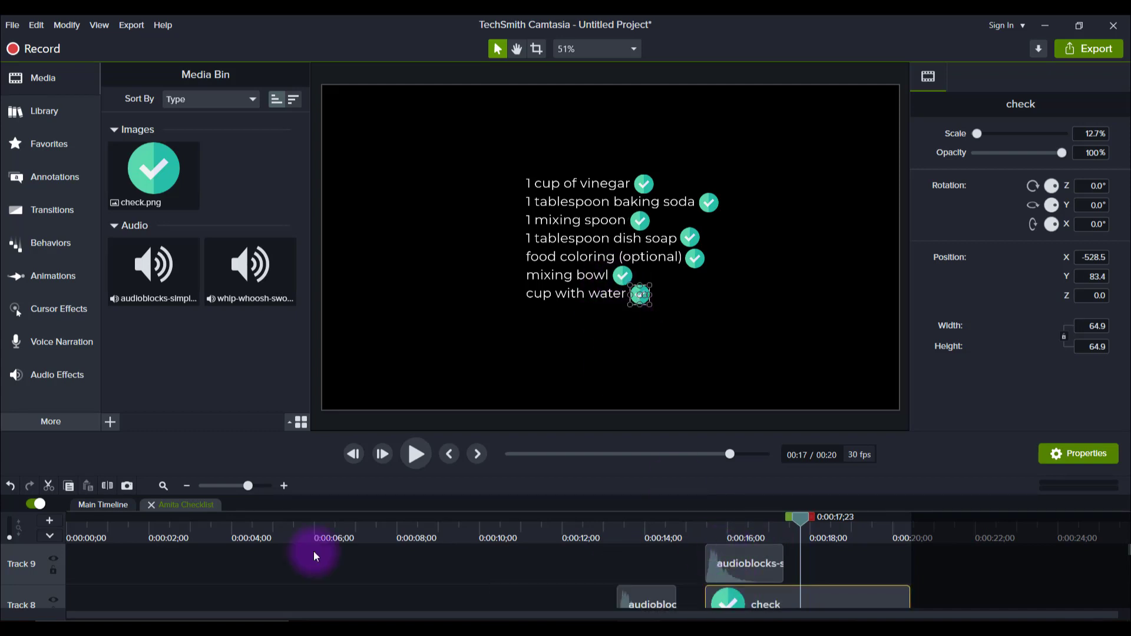
{"action": "scroll", "coordinate": [314, 555], "scroll_direction": "down", "scroll_amount": 4}
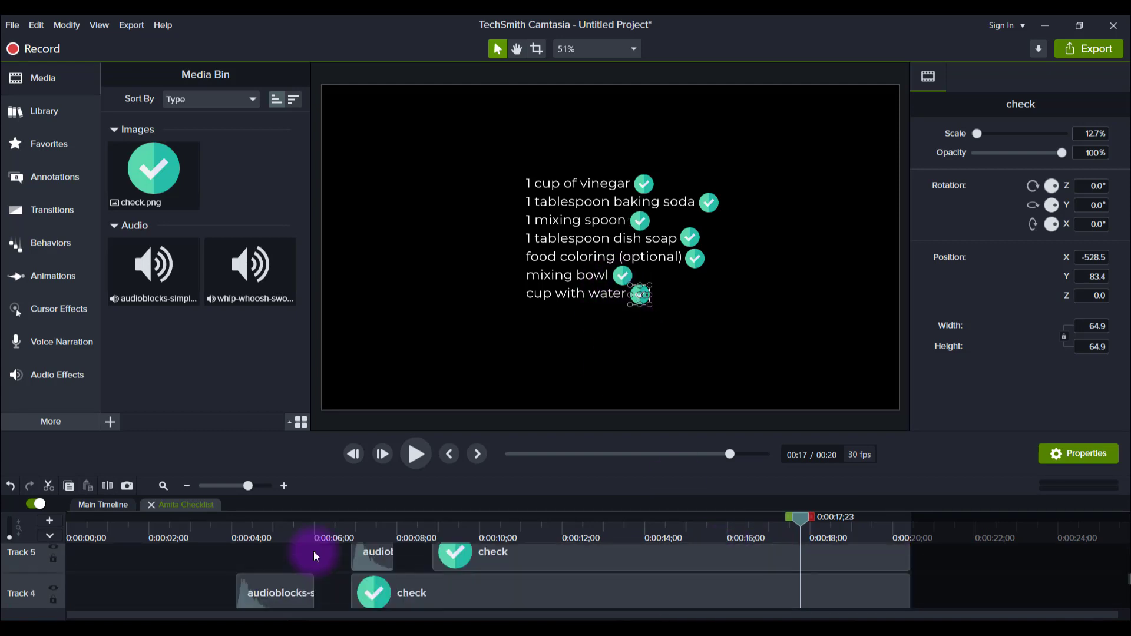
{"action": "scroll", "coordinate": [314, 555], "scroll_direction": "down", "scroll_amount": 3}
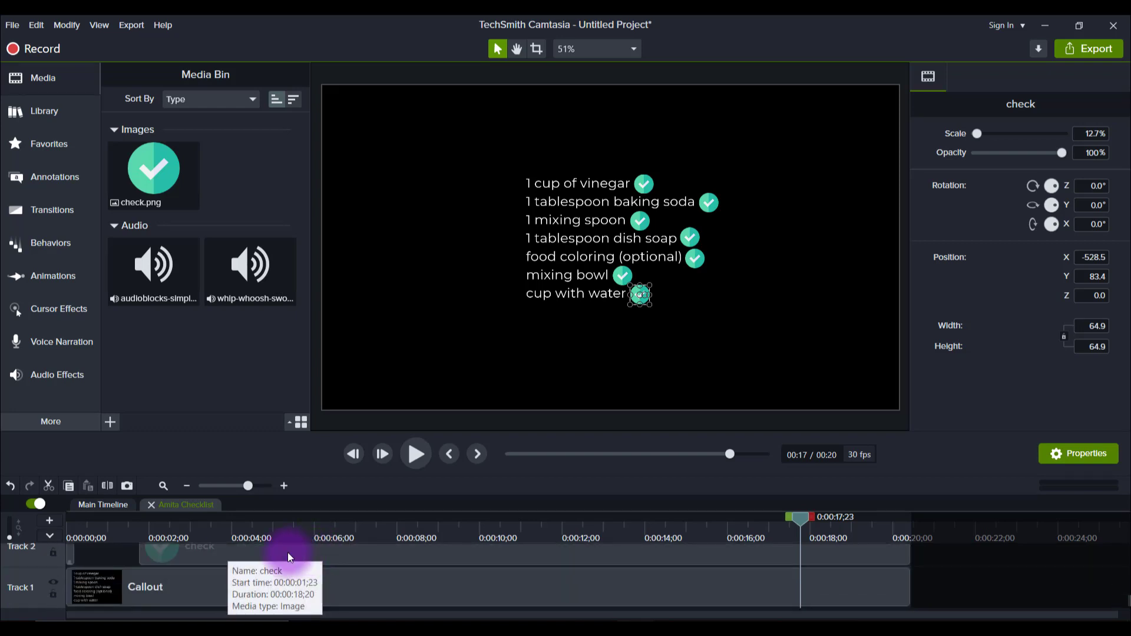
Scrub the playhead around the start of the first check image to see when the vinegar check mark appears with its sound
{"action": "scroll", "coordinate": [289, 557], "scroll_direction": "up", "scroll_amount": 1}
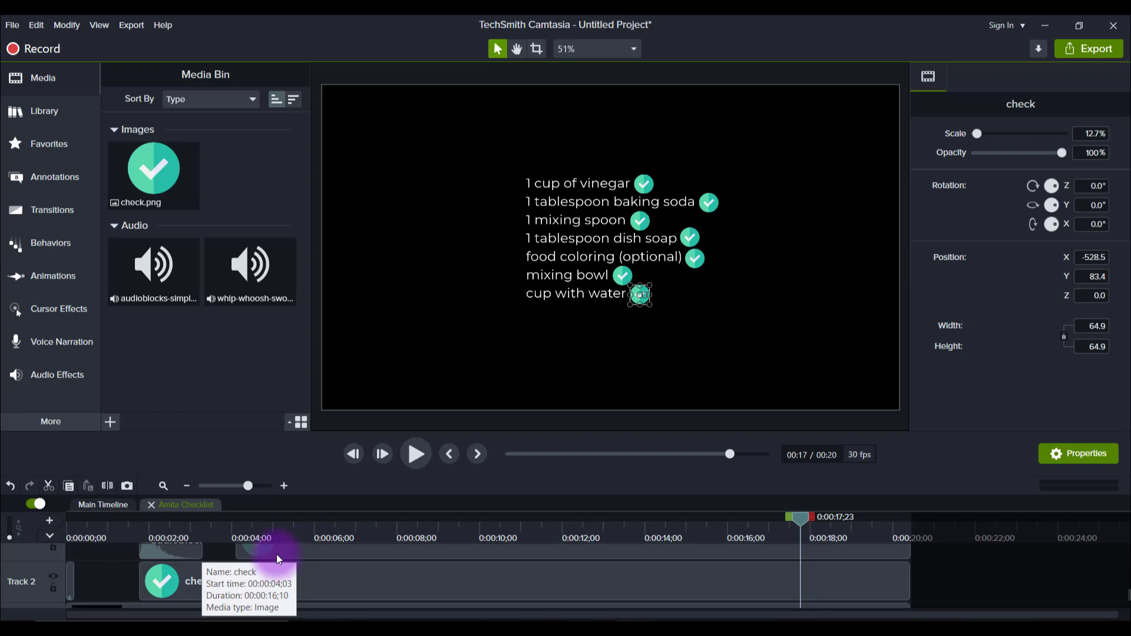
{"action": "left_click_drag", "start_coordinate": [153, 529], "coordinate": [225, 533]}
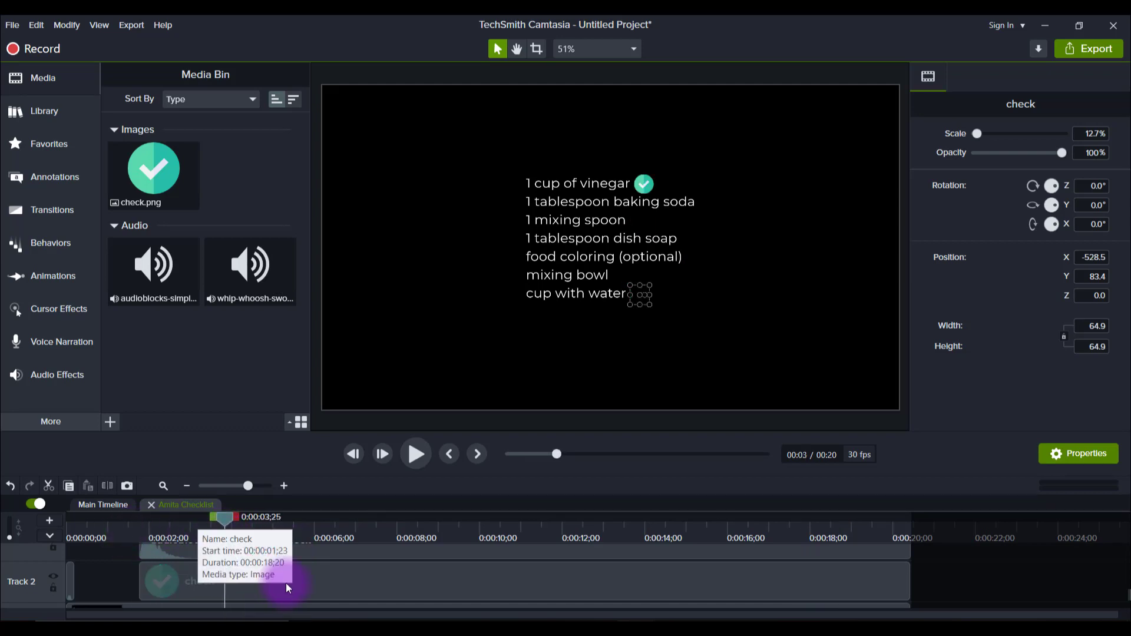
{"action": "scroll", "coordinate": [285, 583], "scroll_direction": "up", "scroll_amount": 1}
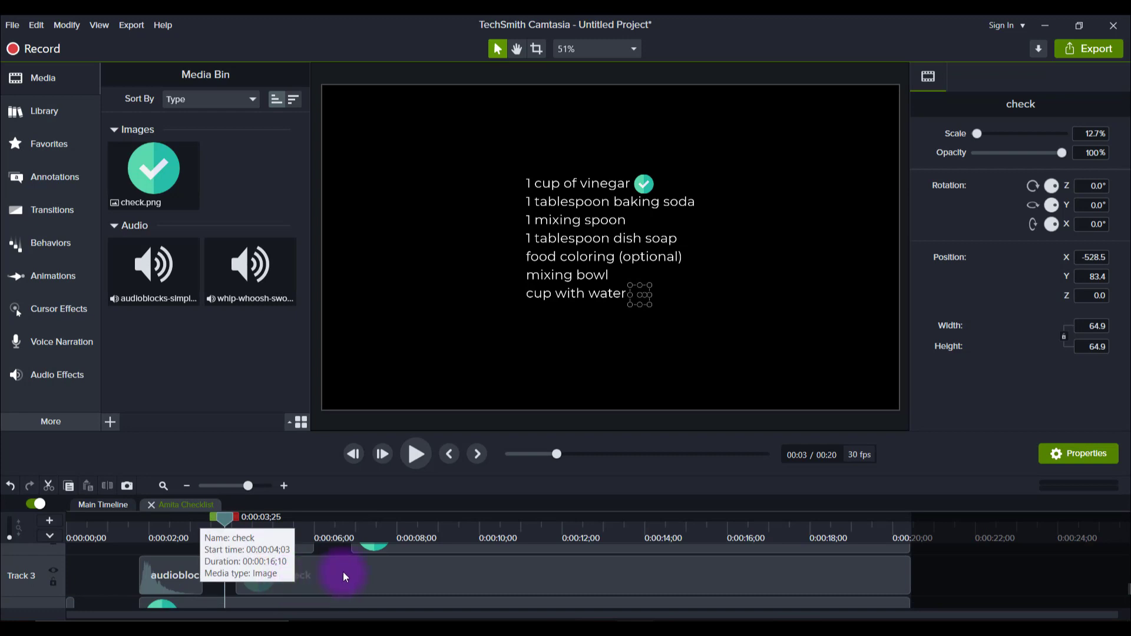
{"action": "left_click", "coordinate": [115, 522]}
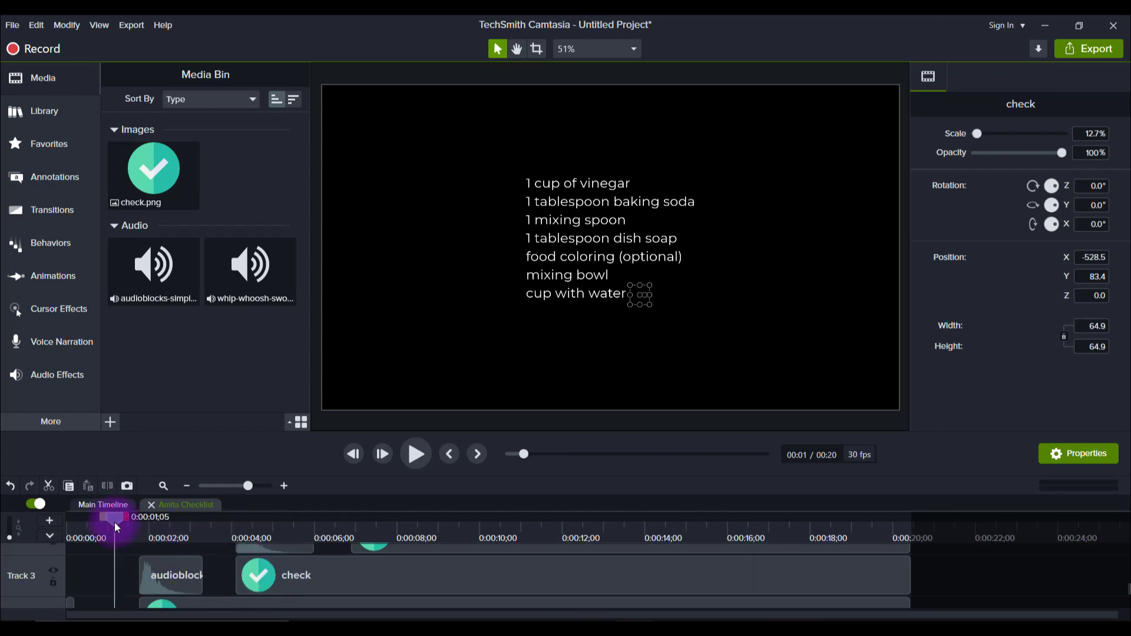
{"action": "left_click_drag", "start_coordinate": [114, 522], "coordinate": [168, 532]}
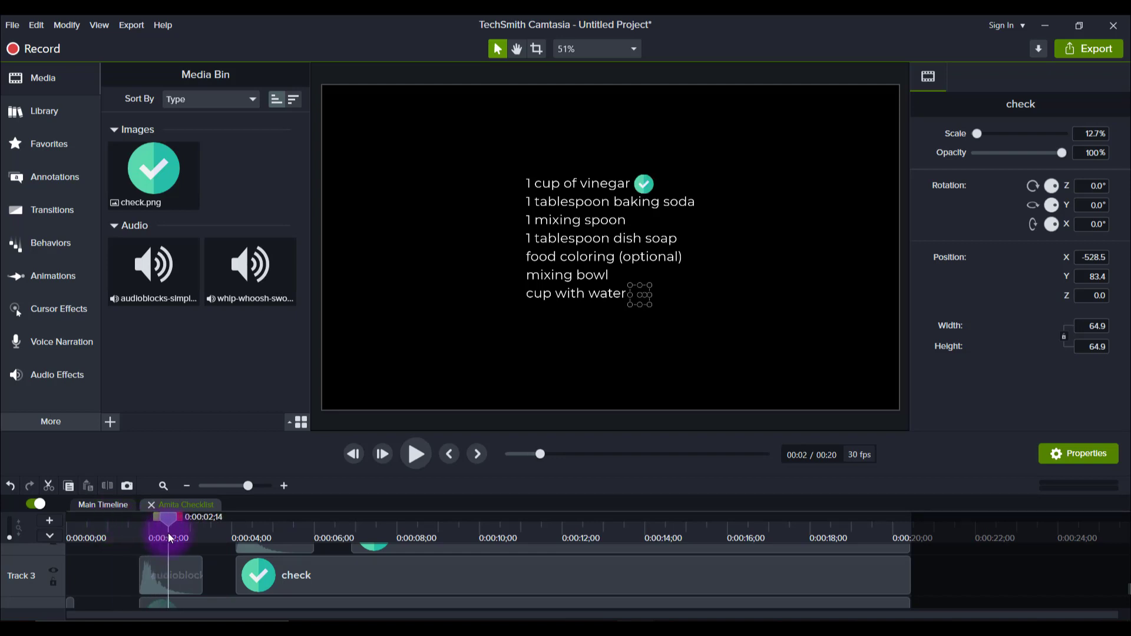
{"action": "left_click_drag", "start_coordinate": [168, 533], "coordinate": [132, 536]}
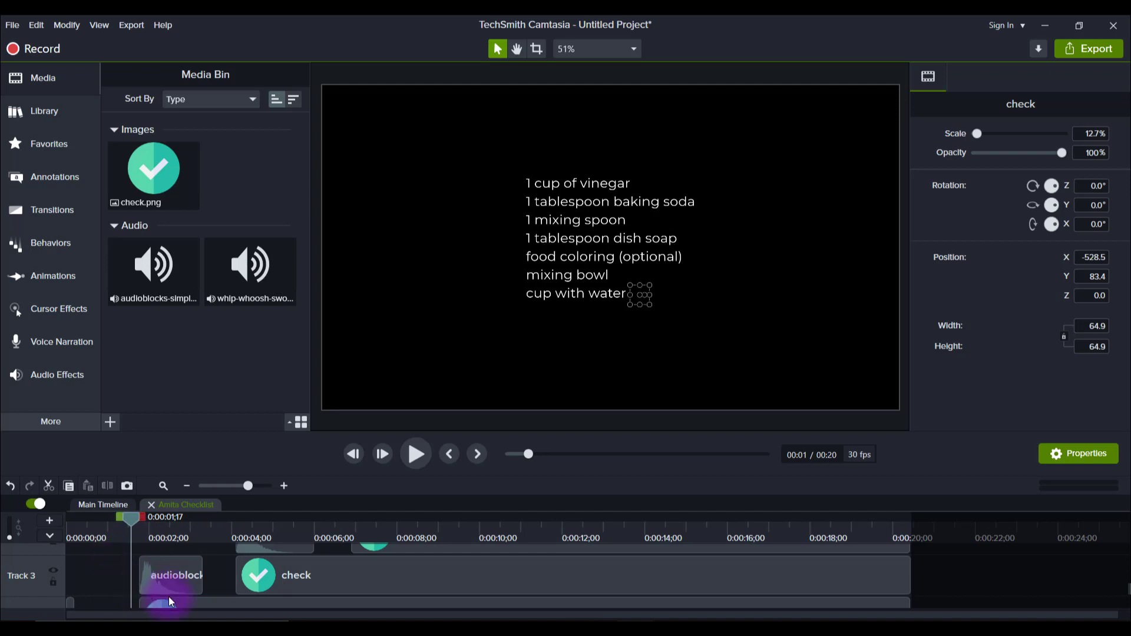
Compare the start and placement of the vinegar and baking soda check clips on Tracks 2 and 3
{"action": "scroll", "coordinate": [168, 597], "scroll_direction": "down", "scroll_amount": 2}
{"action": "left_click", "coordinate": [188, 574]}
{"action": "scroll", "coordinate": [306, 575], "scroll_direction": "up", "scroll_amount": 1}
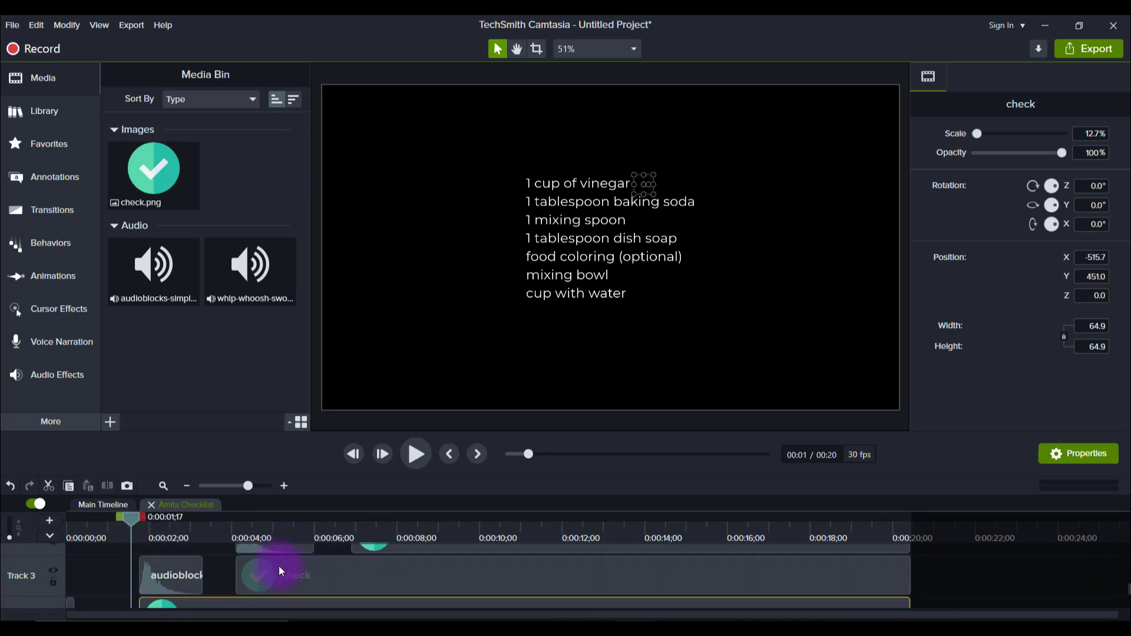
{"action": "left_click", "coordinate": [288, 573]}
{"action": "scroll", "coordinate": [297, 564], "scroll_direction": "down", "scroll_amount": 1}
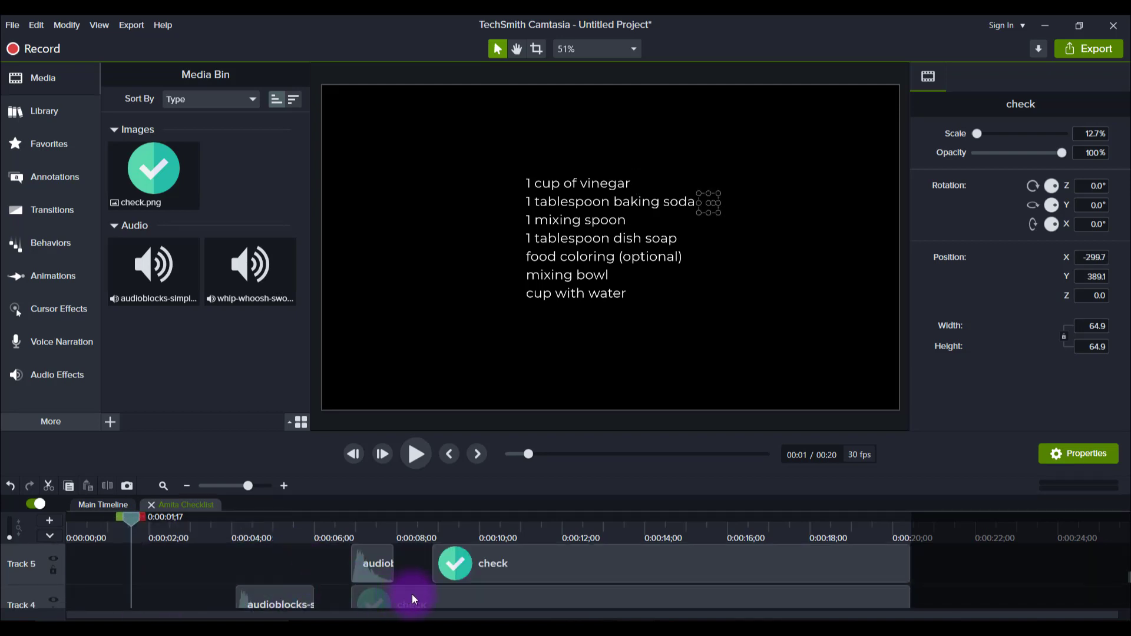
{"action": "left_click", "coordinate": [151, 581]}
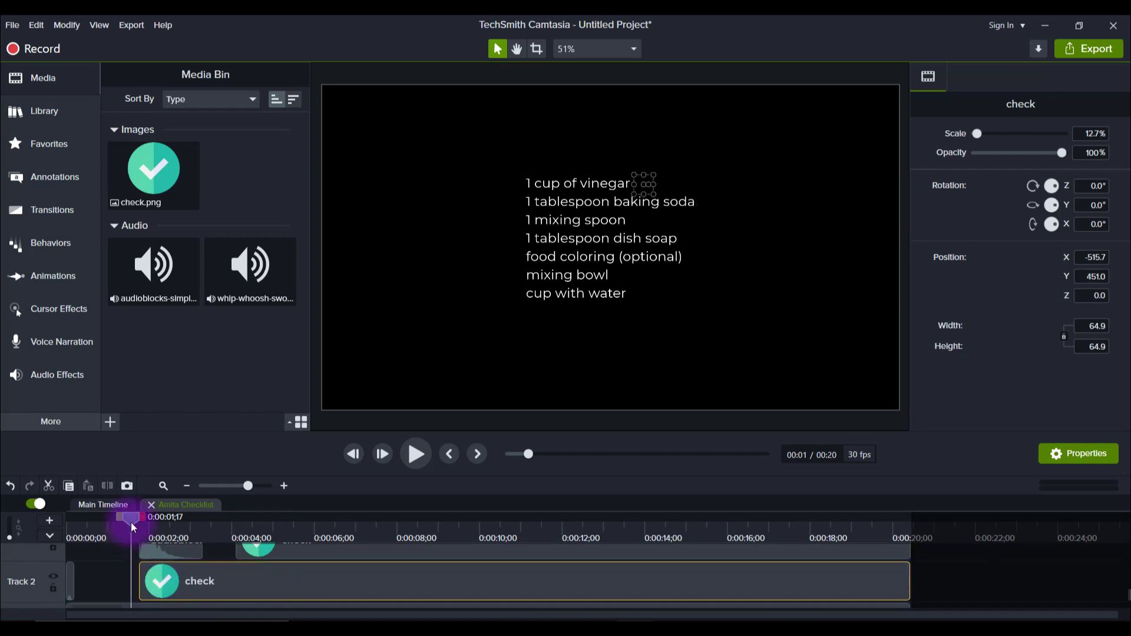
Move the playhead to 0:00:01;09 and review the check and audio clips on the upper tracks
{"action": "left_click_drag", "start_coordinate": [132, 521], "coordinate": [121, 552]}
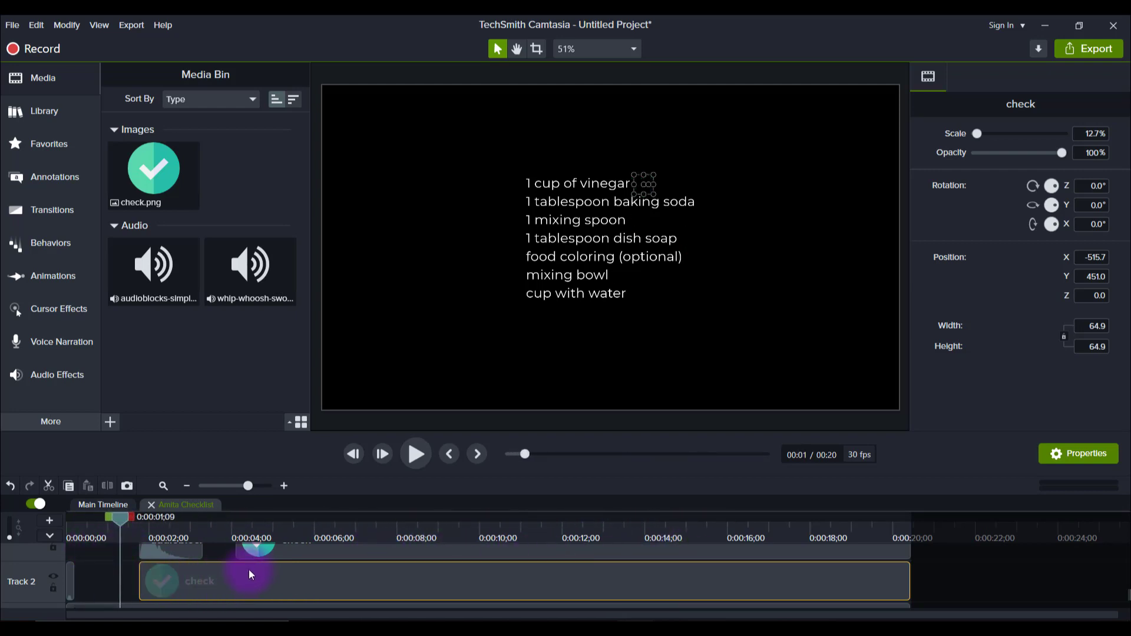
{"action": "scroll", "coordinate": [251, 568], "scroll_direction": "up", "scroll_amount": 3}
{"action": "scroll", "coordinate": [251, 568], "scroll_direction": "up", "scroll_amount": 2}
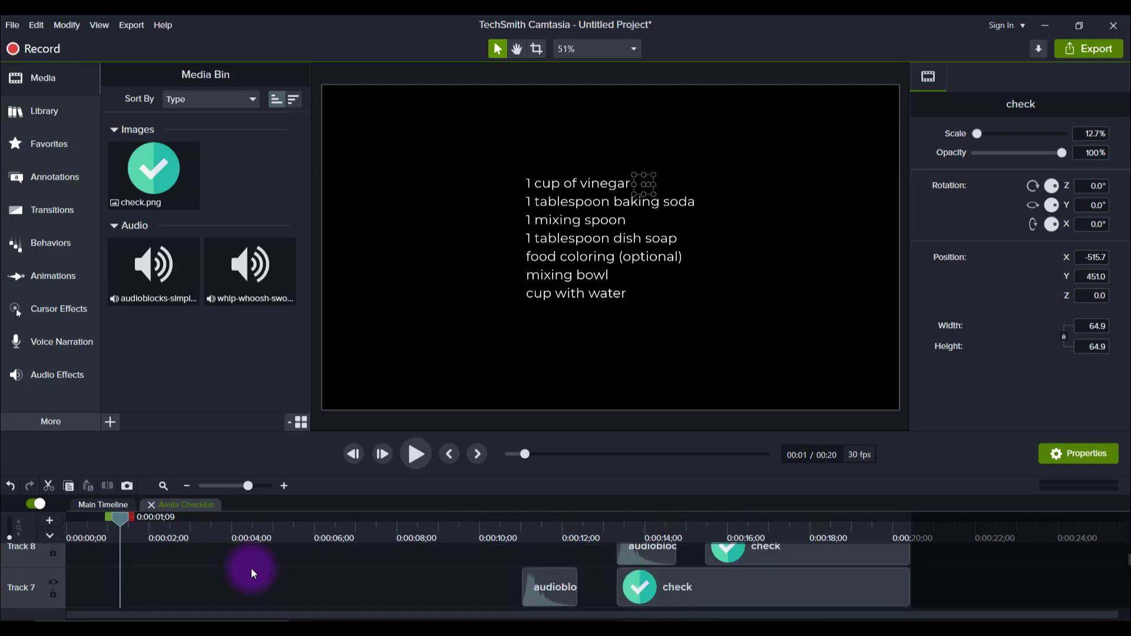
Examine the staggered check and audio clips down to the Track 1 text callout, and scrub the playhead through the checklist timeline
{"action": "scroll", "coordinate": [176, 554], "scroll_direction": "down", "scroll_amount": 4}
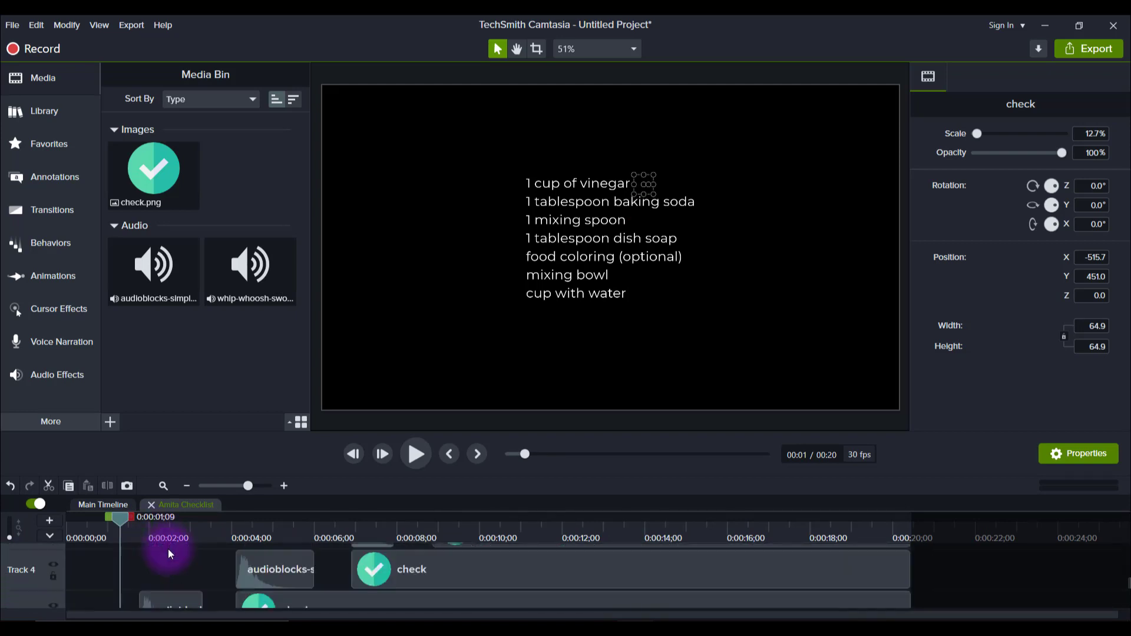
{"action": "scroll", "coordinate": [471, 568], "scroll_direction": "up", "scroll_amount": 6}
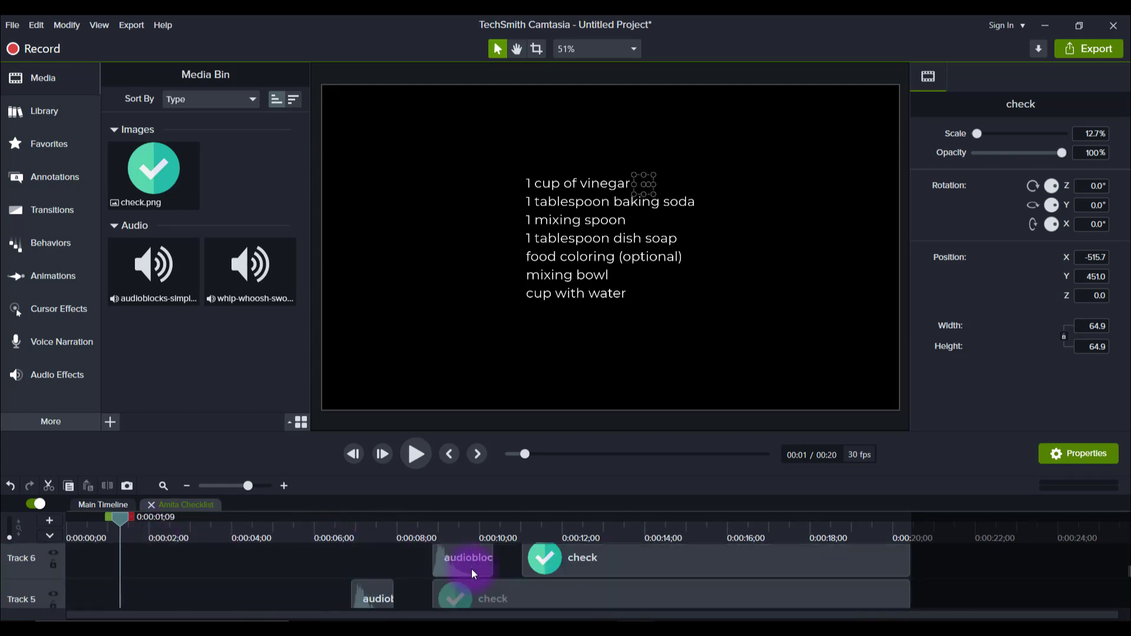
{"action": "scroll", "coordinate": [472, 568], "scroll_direction": "down", "scroll_amount": 6}
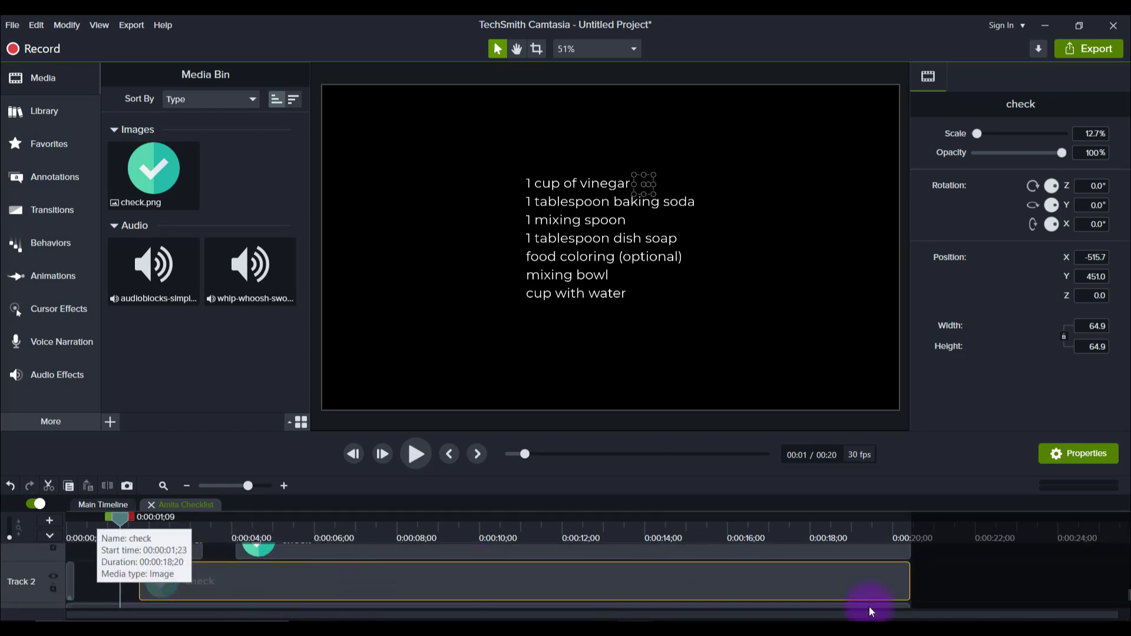
{"action": "scroll", "coordinate": [860, 601], "scroll_direction": "down", "scroll_amount": 2}
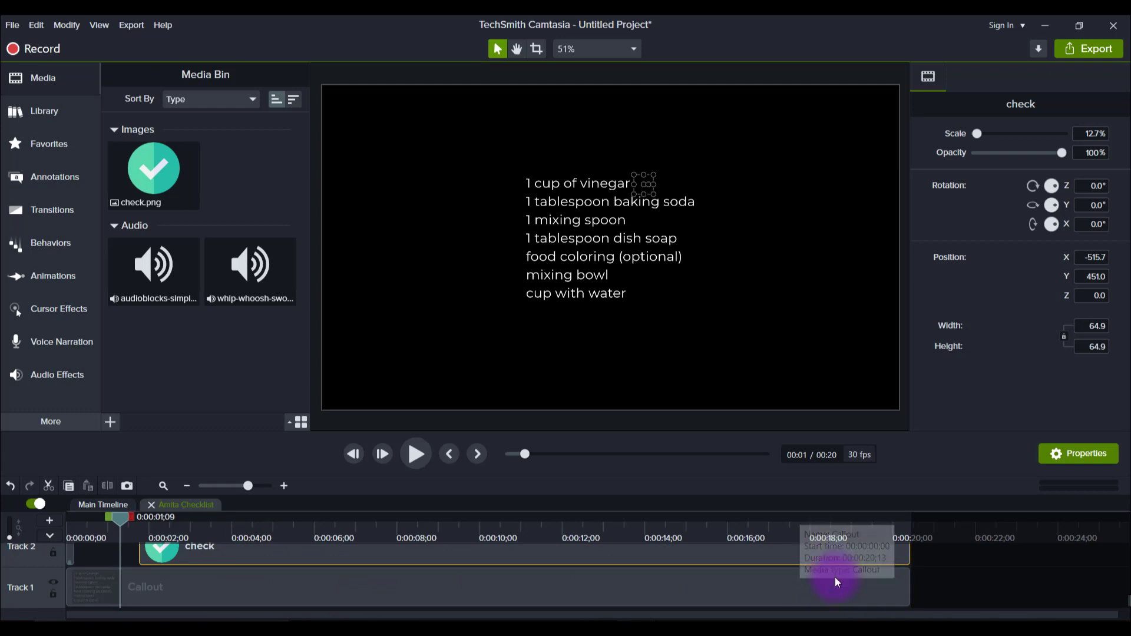
{"action": "scroll", "coordinate": [766, 605], "scroll_direction": "up", "scroll_amount": 2}
{"action": "left_click_drag", "start_coordinate": [223, 533], "coordinate": [786, 530]}
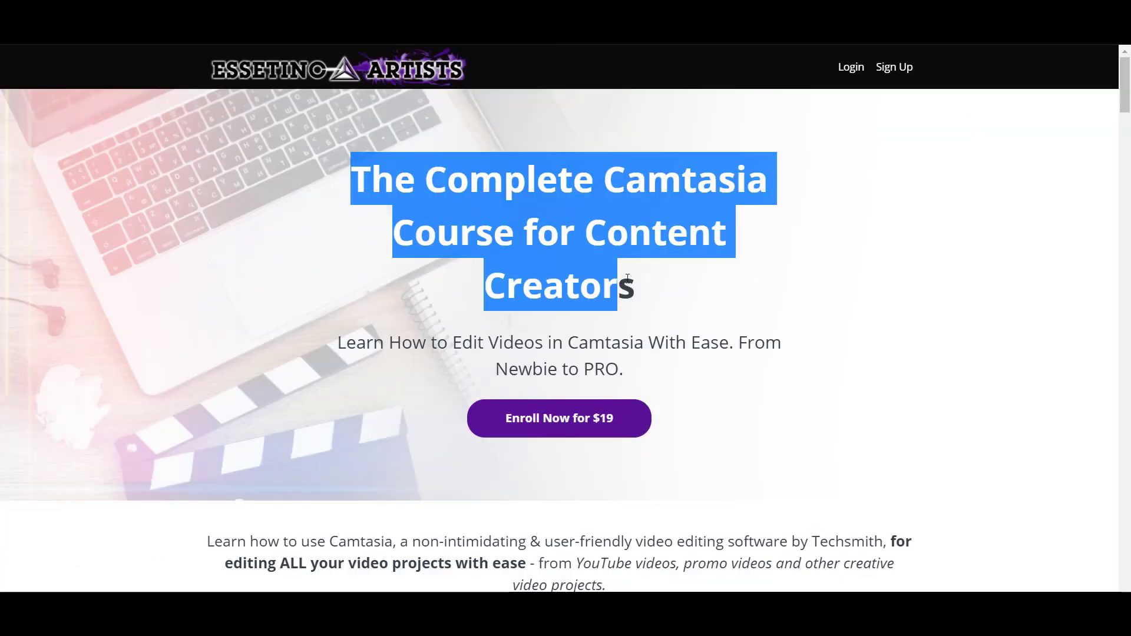
Switch to the web browser and review the page for The Complete Camtasia Course for Content Creators, from its title through the course curriculum
{"action": "left_click_drag", "start_coordinate": [628, 278], "coordinate": [662, 289]}
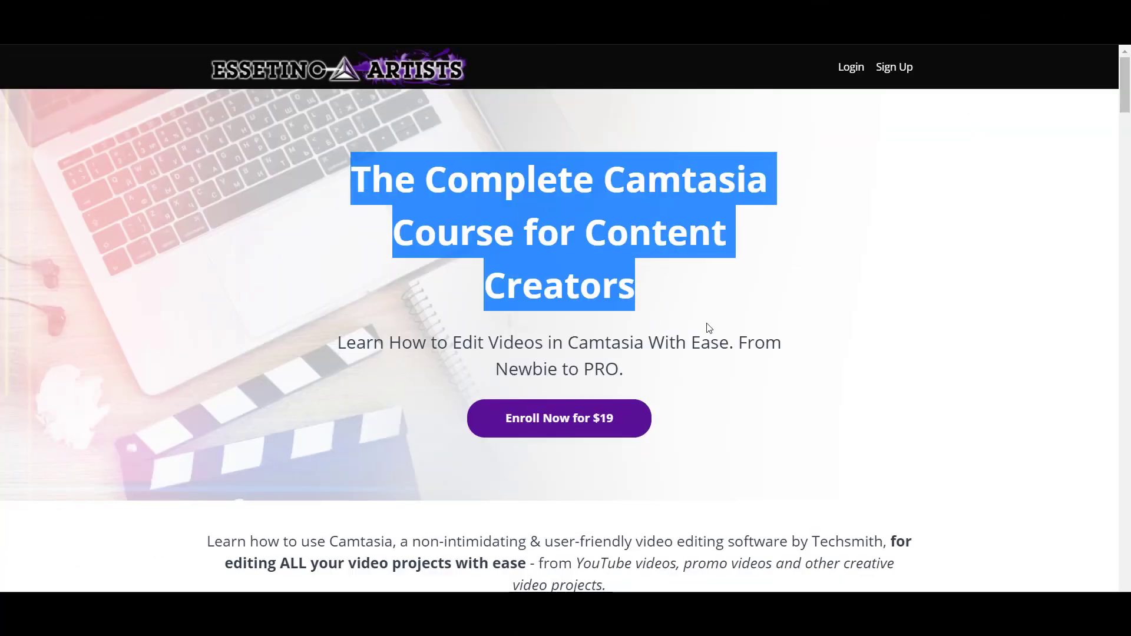
{"action": "left_click", "coordinate": [696, 388]}
{"action": "scroll", "coordinate": [696, 388], "scroll_direction": "down", "scroll_amount": 5}
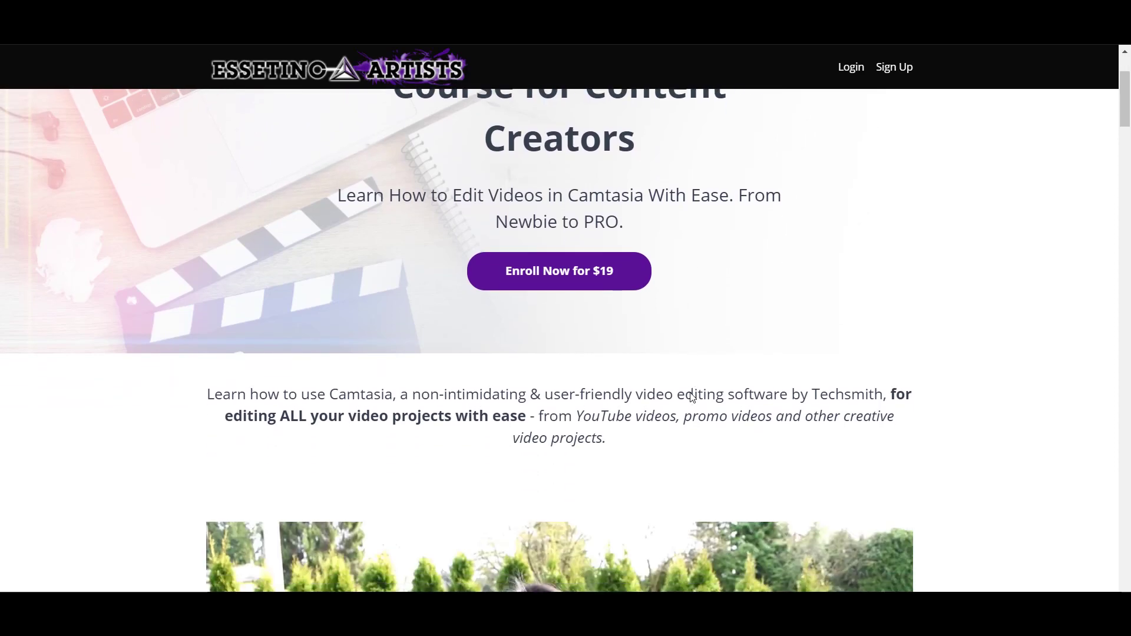
{"action": "scroll", "coordinate": [691, 393], "scroll_direction": "down", "scroll_amount": 5}
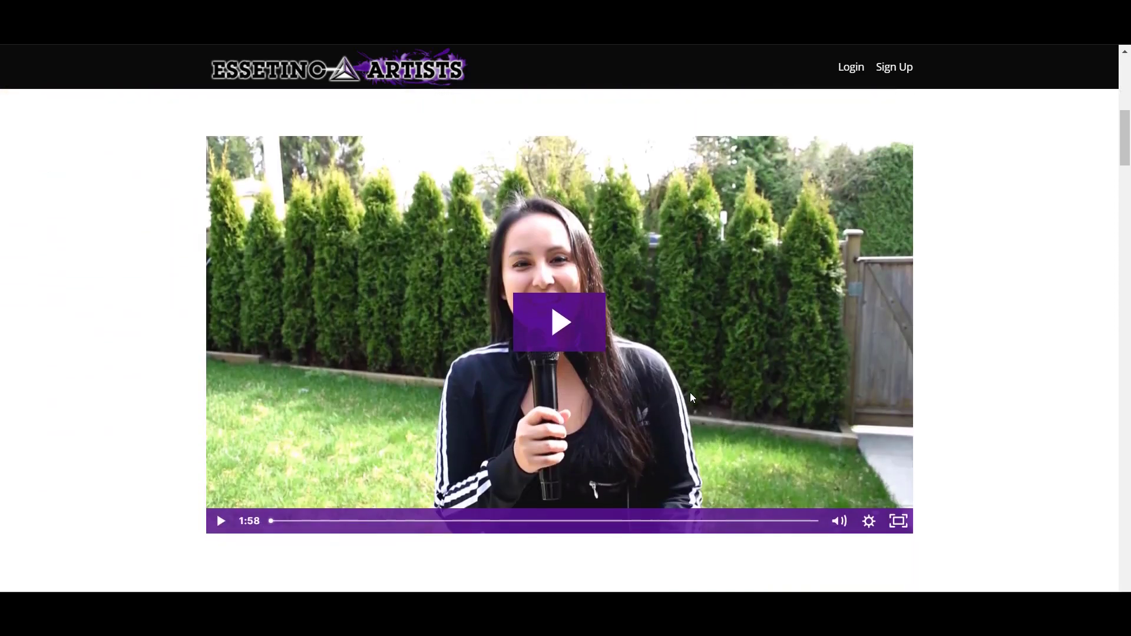
{"action": "scroll", "coordinate": [692, 398], "scroll_direction": "down", "scroll_amount": 7}
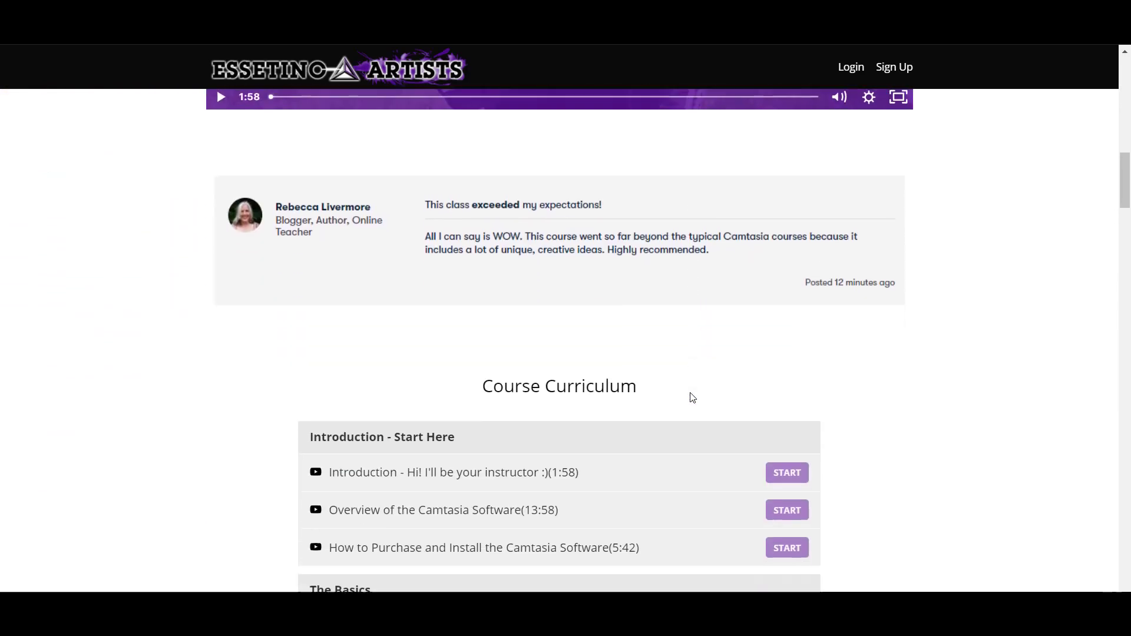
{"action": "scroll", "coordinate": [690, 392], "scroll_direction": "down", "scroll_amount": 5}
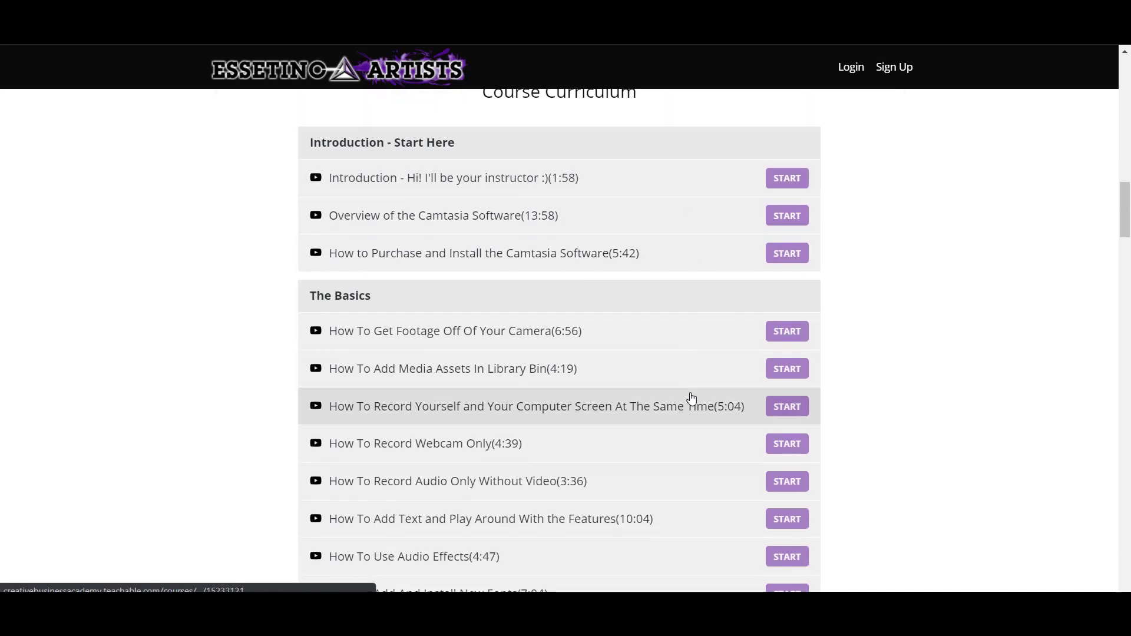
{"action": "scroll", "coordinate": [692, 399], "scroll_direction": "down", "scroll_amount": 4}
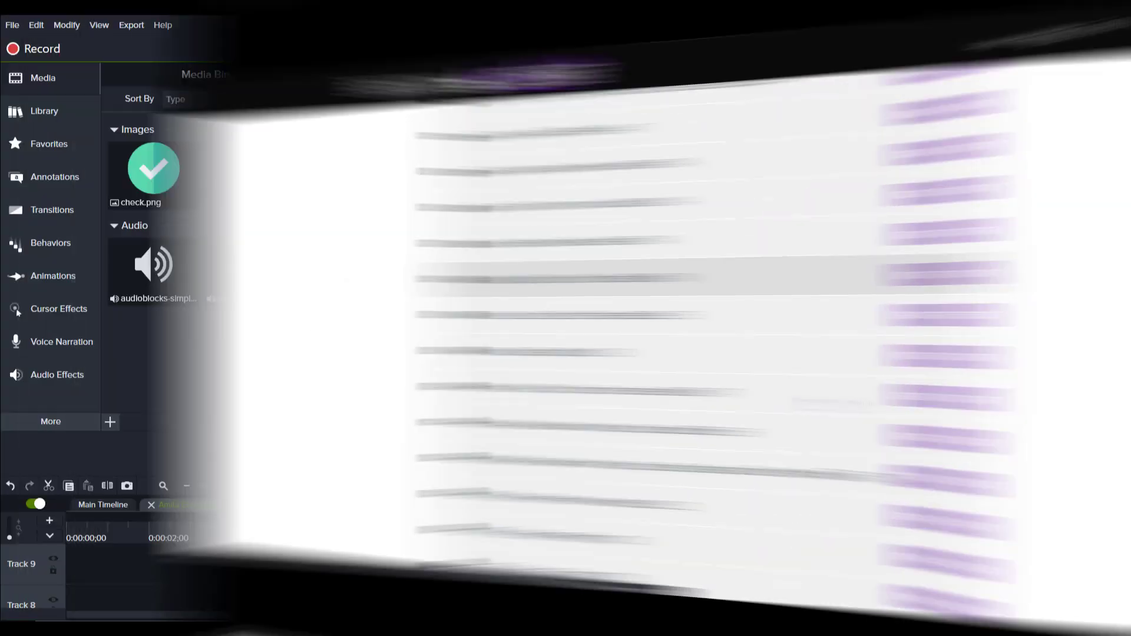